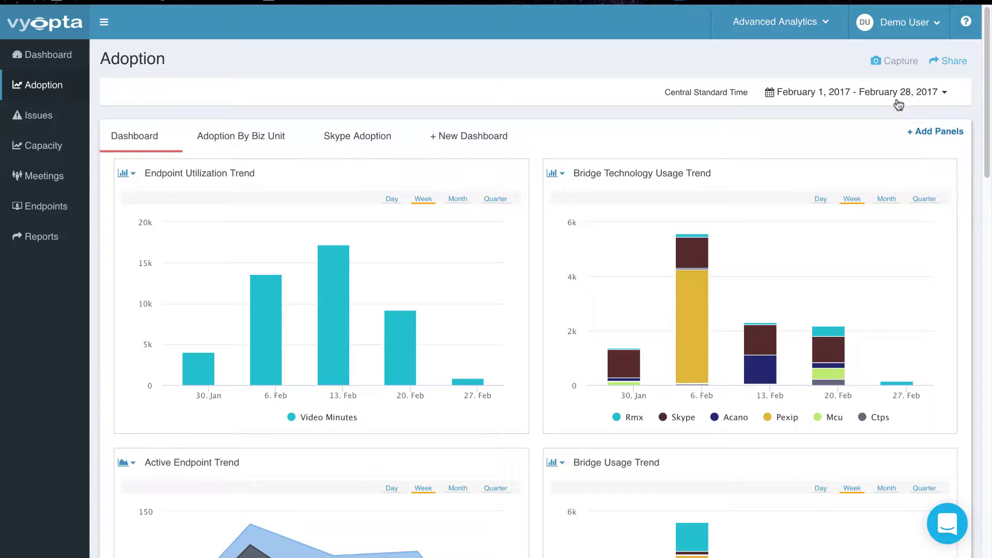
Go from the dashboards overview to the Skype Adoption dashboard on the Adoption page
{"action": "left_click", "coordinate": [63, 57]}
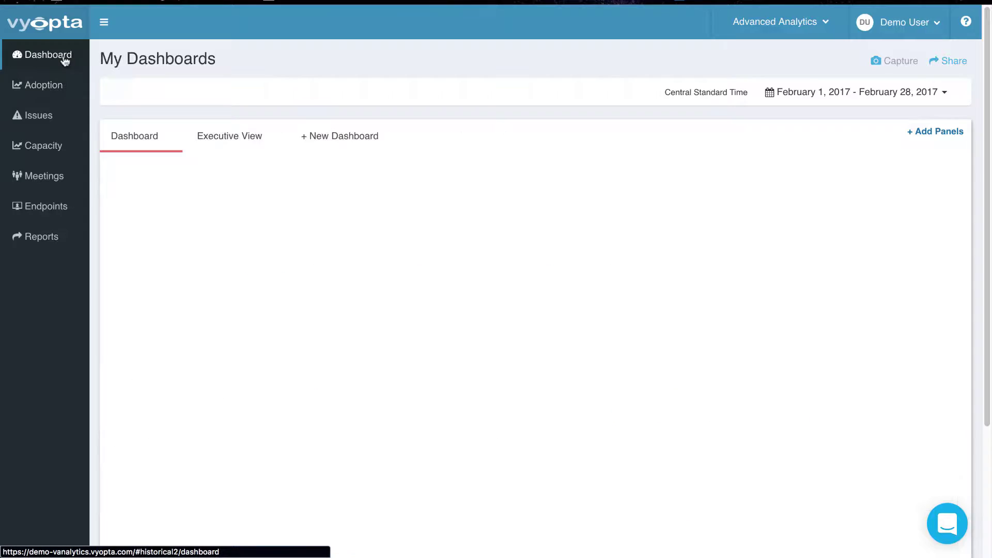
{"action": "left_click", "coordinate": [29, 87]}
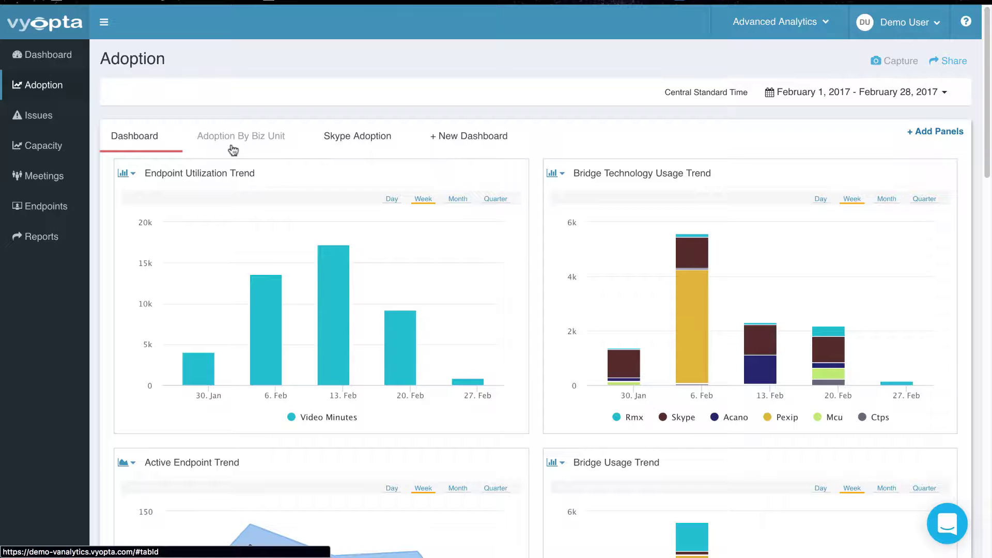
{"action": "left_click", "coordinate": [362, 143]}
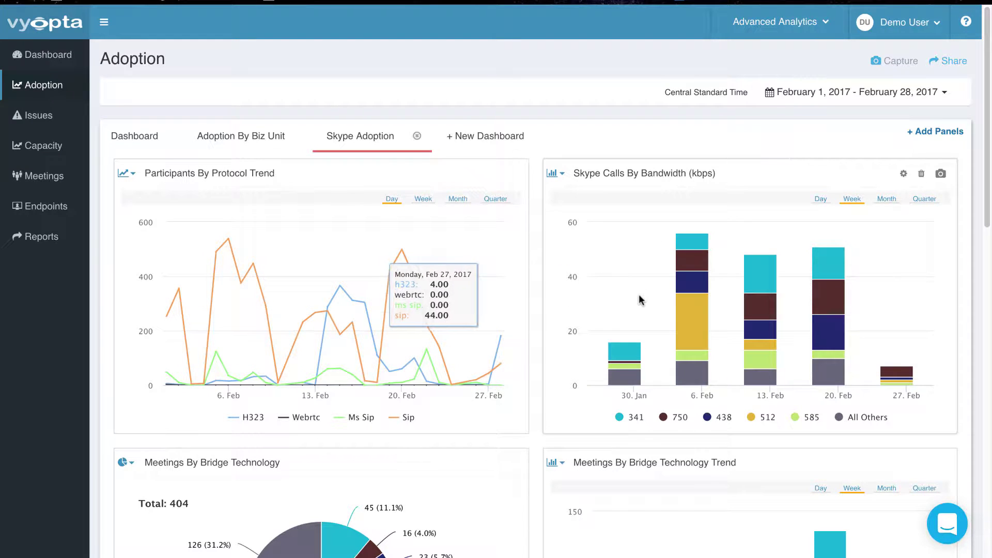
{"action": "scroll", "coordinate": [457, 277], "scroll_direction": "down", "scroll_amount": 1}
{"action": "scroll", "coordinate": [456, 271], "scroll_direction": "down", "scroll_amount": 3}
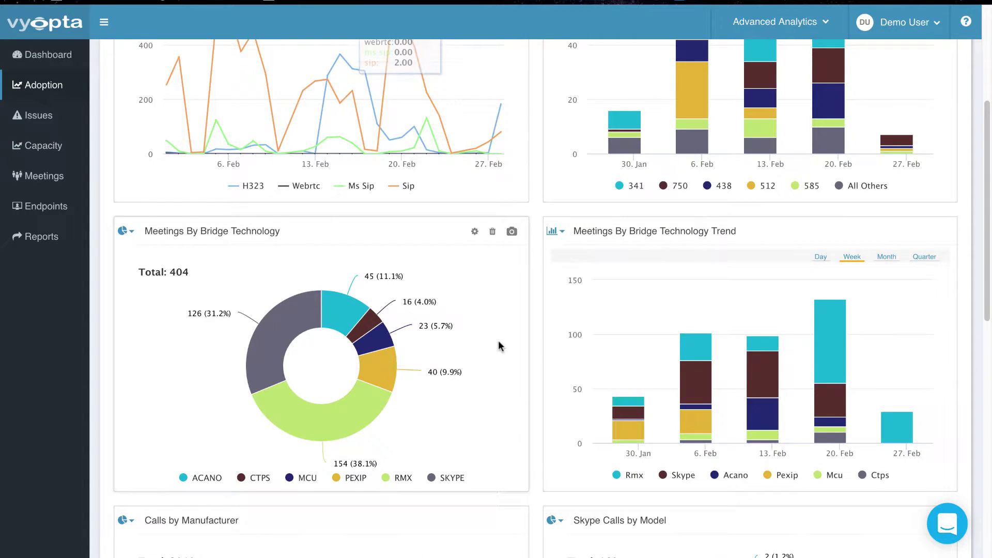
{"action": "scroll", "coordinate": [501, 343], "scroll_direction": "up", "scroll_amount": 3}
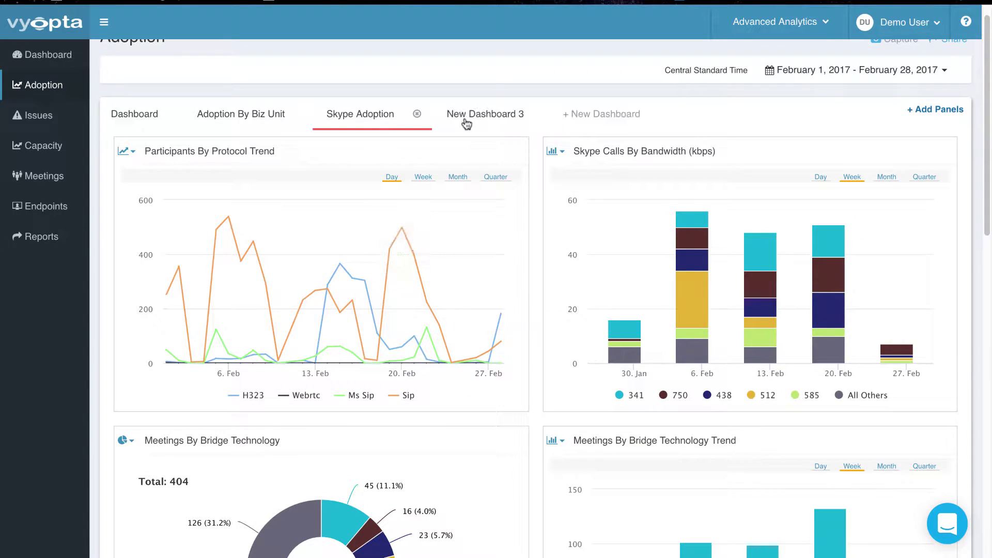
Open New Dashboard 3 and bring up the Add Panels catalogue
{"action": "left_click", "coordinate": [466, 123]}
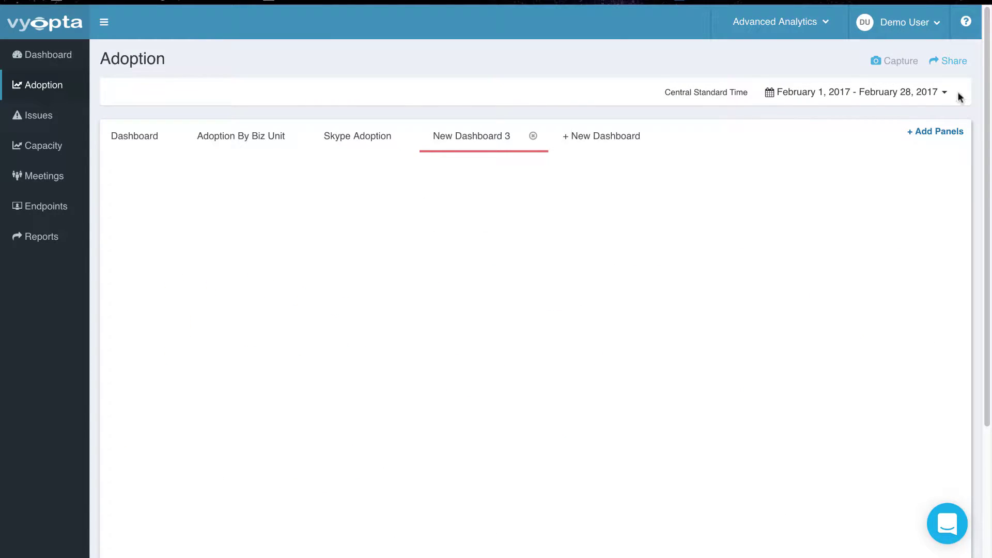
{"action": "left_click", "coordinate": [942, 133]}
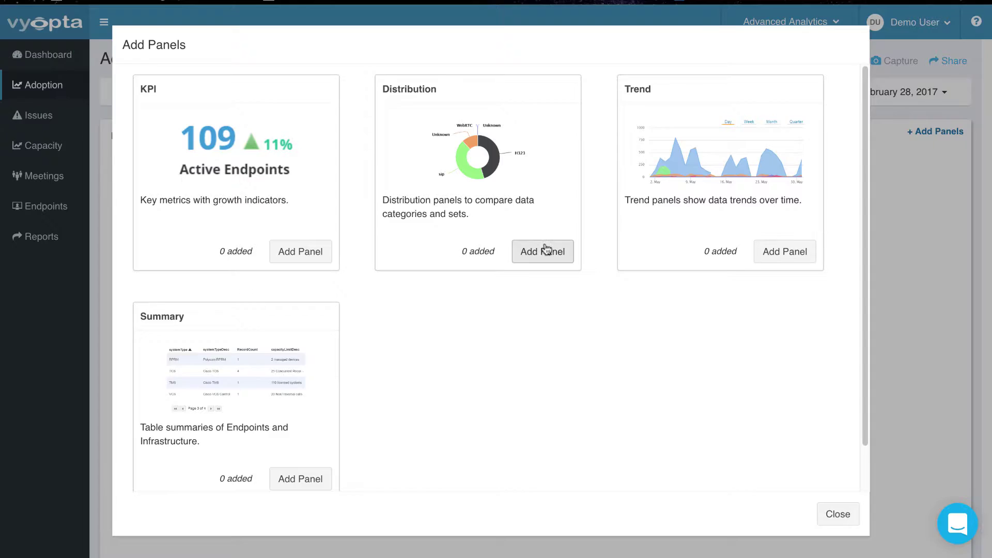
Configure a Distribution panel: Participant category, Video Participants (Count), grouped by System Type (Acronym)
{"action": "left_click", "coordinate": [544, 251]}
{"action": "left_click", "coordinate": [519, 121]}
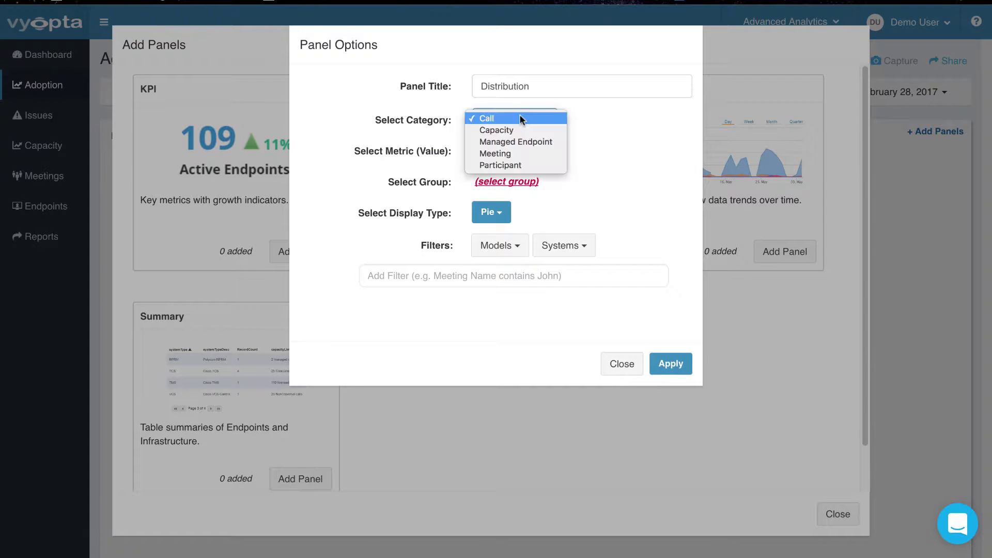
{"action": "left_click", "coordinate": [516, 165]}
{"action": "left_click", "coordinate": [510, 148]}
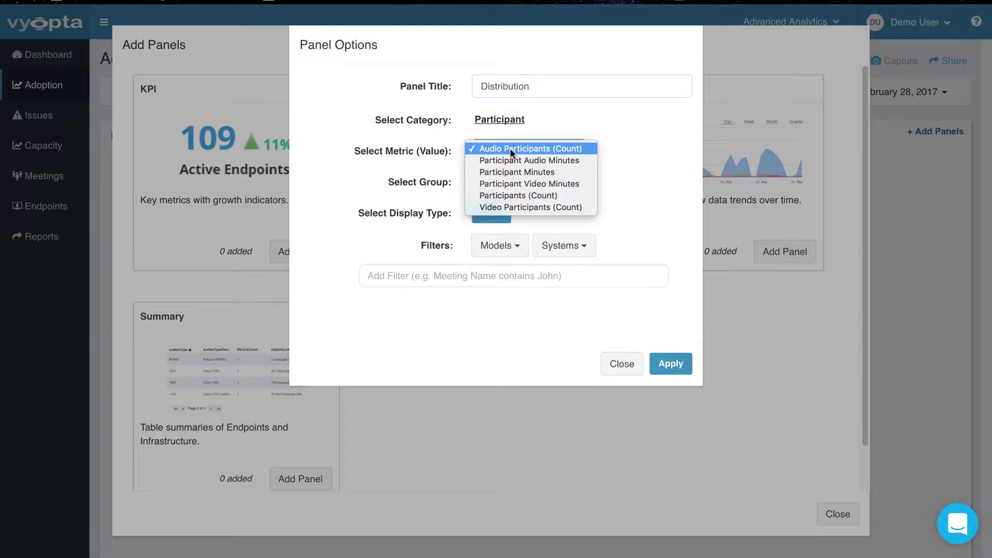
{"action": "left_click", "coordinate": [516, 206]}
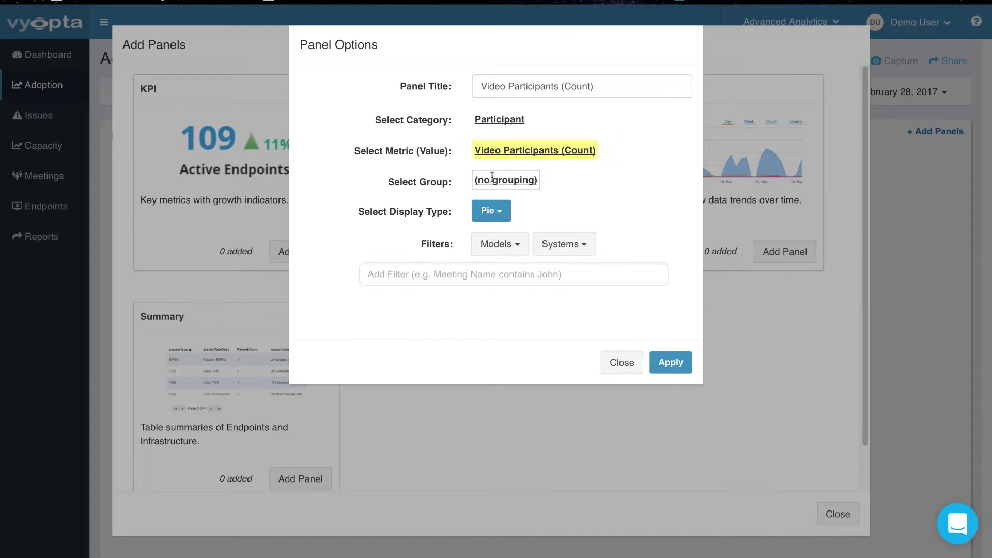
{"action": "left_click", "coordinate": [497, 182]}
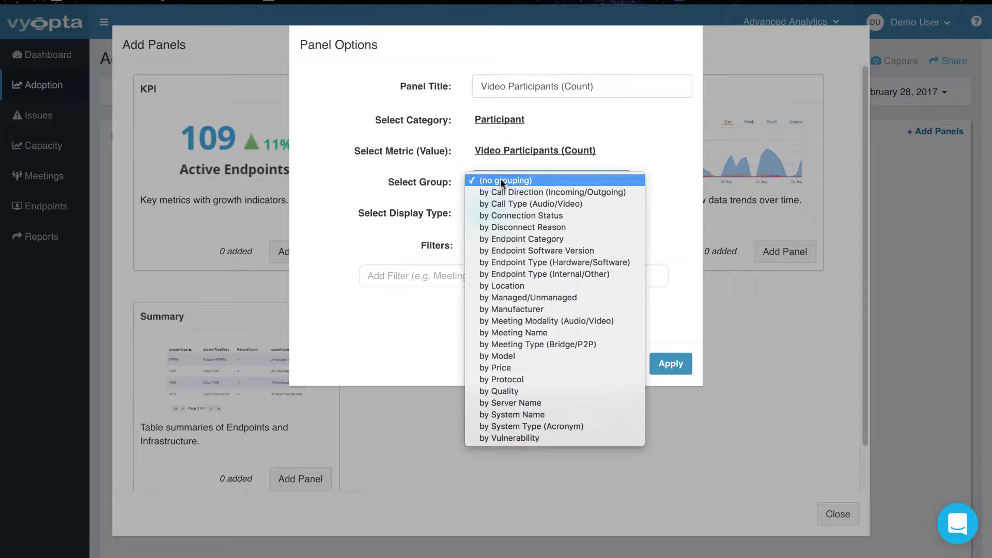
{"action": "left_click", "coordinate": [504, 426]}
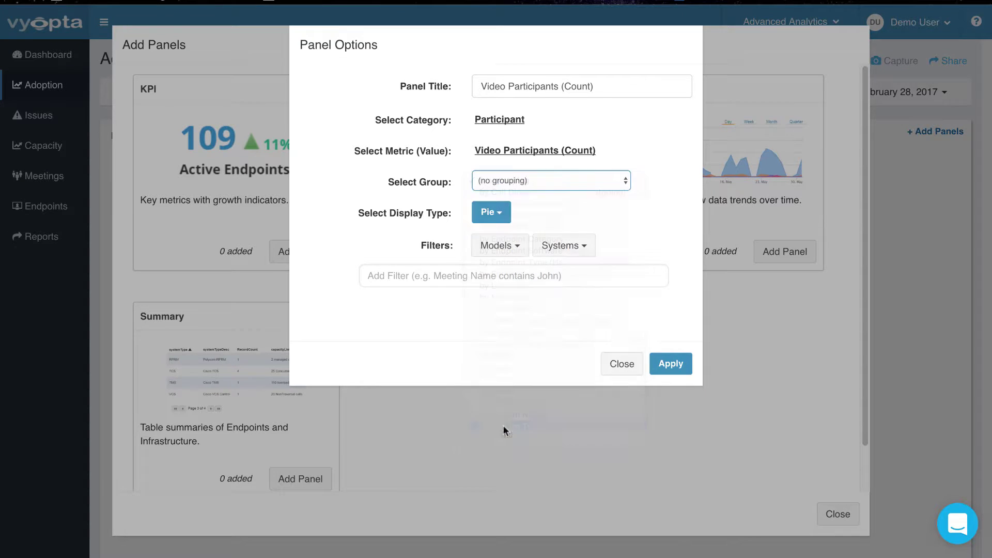
Browse the endpoint model and system filter options, expanding the Bridge systems
{"action": "left_click", "coordinate": [515, 251]}
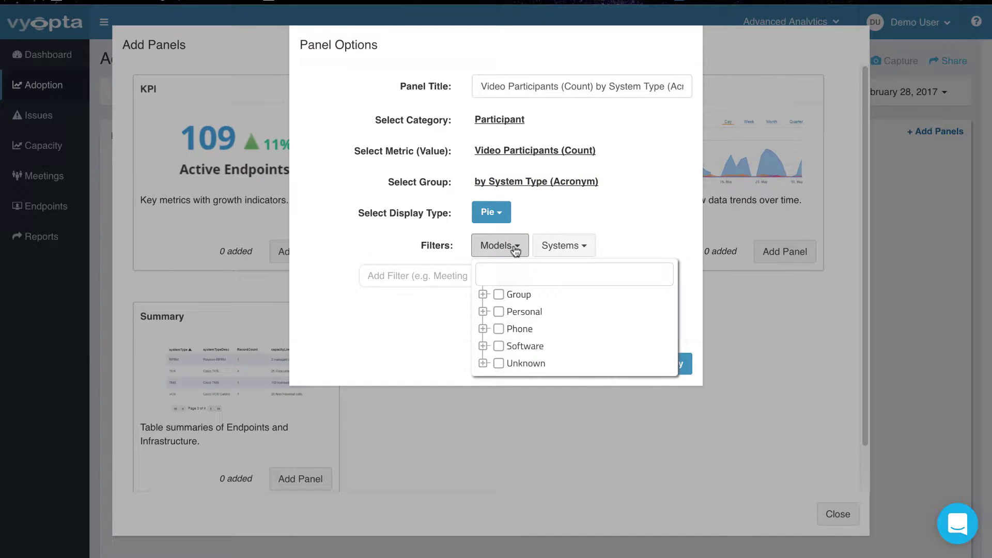
{"action": "left_click", "coordinate": [570, 245]}
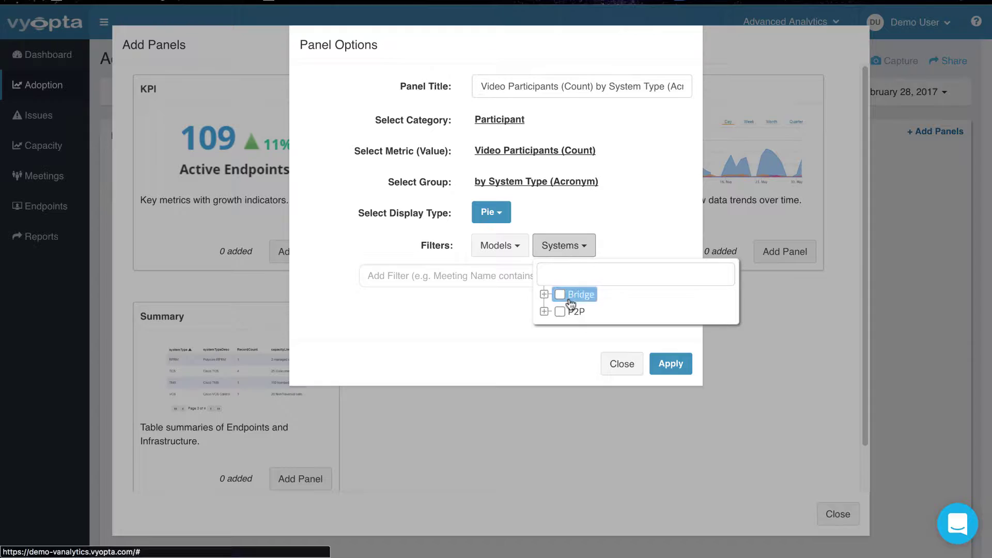
{"action": "left_click", "coordinate": [544, 295]}
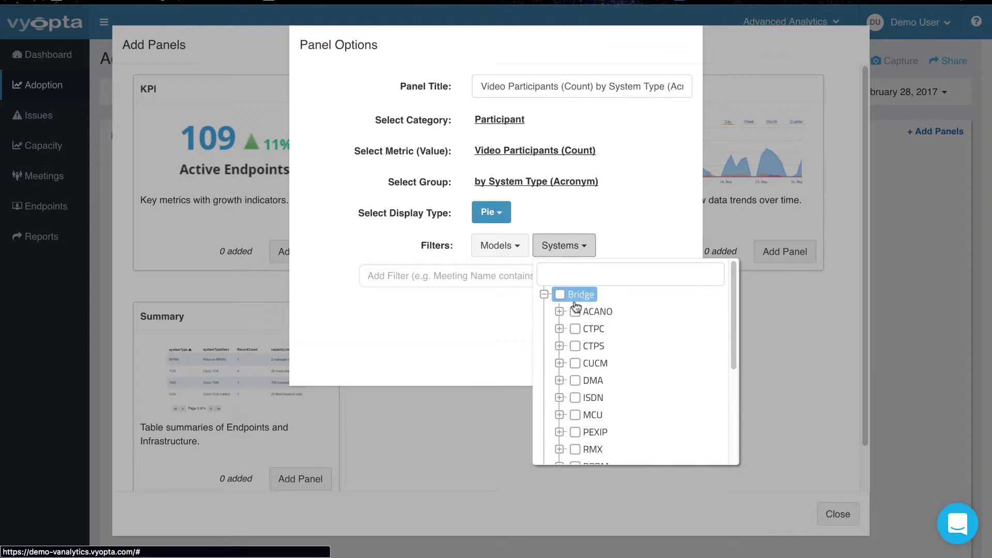
{"action": "scroll", "coordinate": [576, 310], "scroll_direction": "down", "scroll_amount": 1}
{"action": "scroll", "coordinate": [576, 310], "scroll_direction": "down", "scroll_amount": 1}
{"action": "scroll", "coordinate": [576, 318], "scroll_direction": "down", "scroll_amount": 2}
{"action": "scroll", "coordinate": [575, 326], "scroll_direction": "down", "scroll_amount": 2}
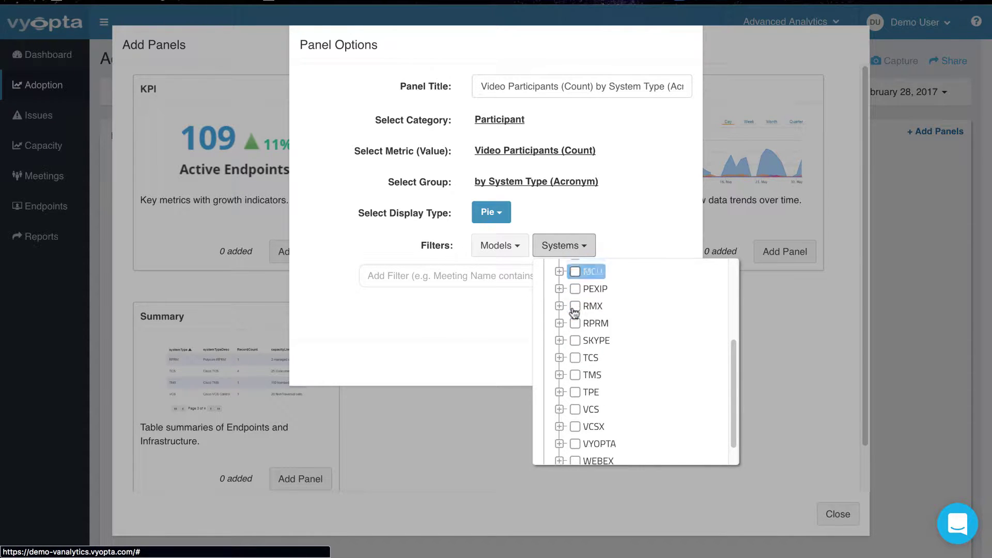
{"action": "scroll", "coordinate": [575, 342], "scroll_direction": "down", "scroll_amount": 1}
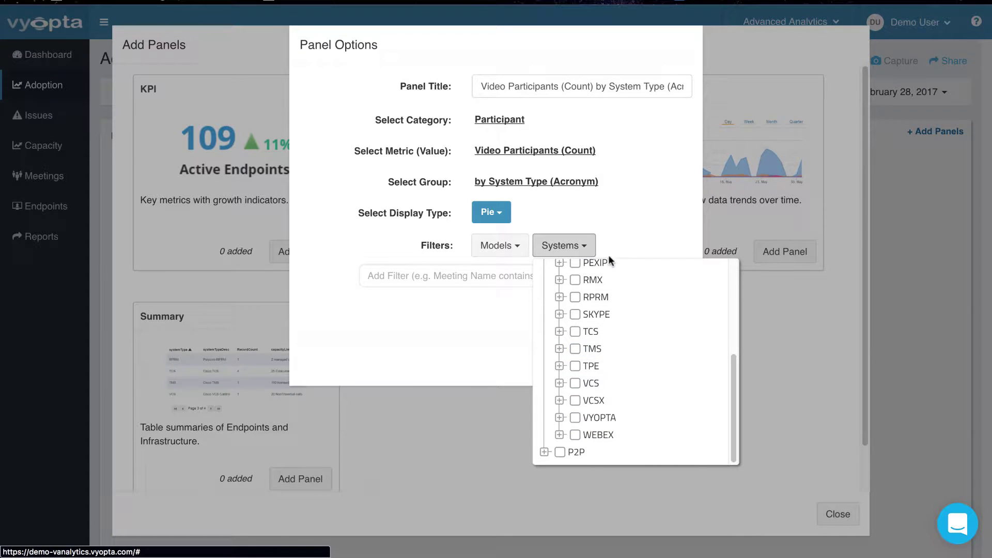
{"action": "left_click", "coordinate": [622, 197]}
Save the pie panel and add a Participant trend of Video Participants (Count) by System Type (Acronym)
{"action": "left_click", "coordinate": [670, 361]}
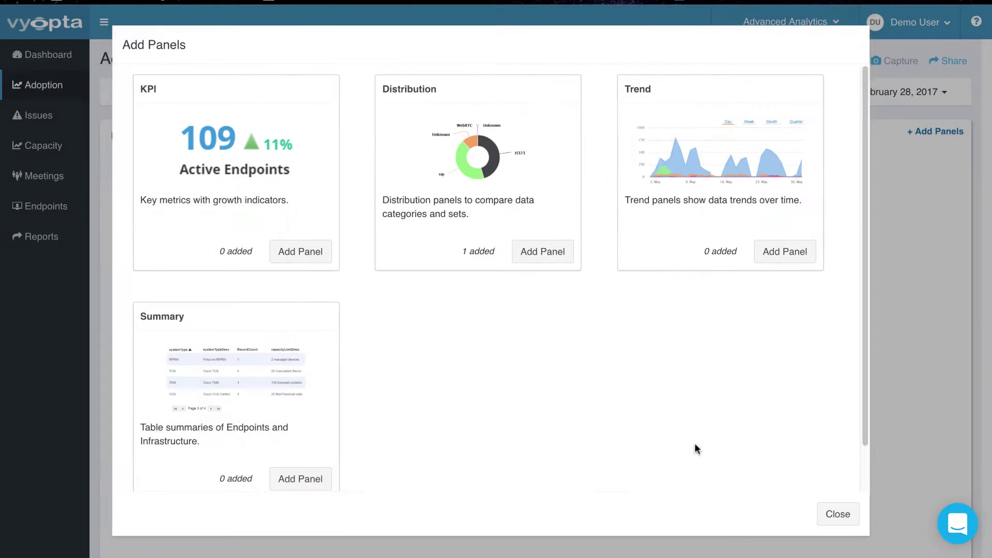
{"action": "left_click", "coordinate": [781, 252]}
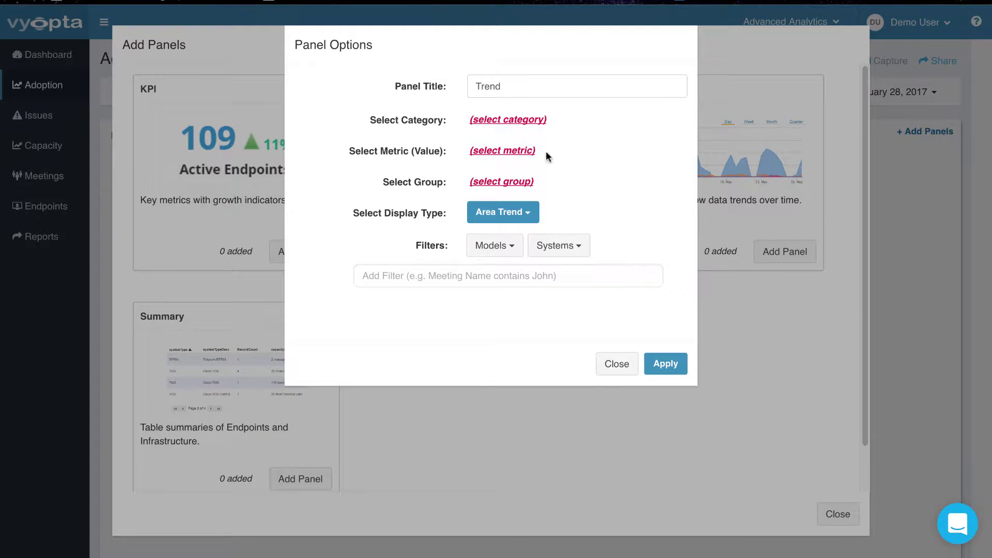
{"action": "left_click", "coordinate": [522, 120]}
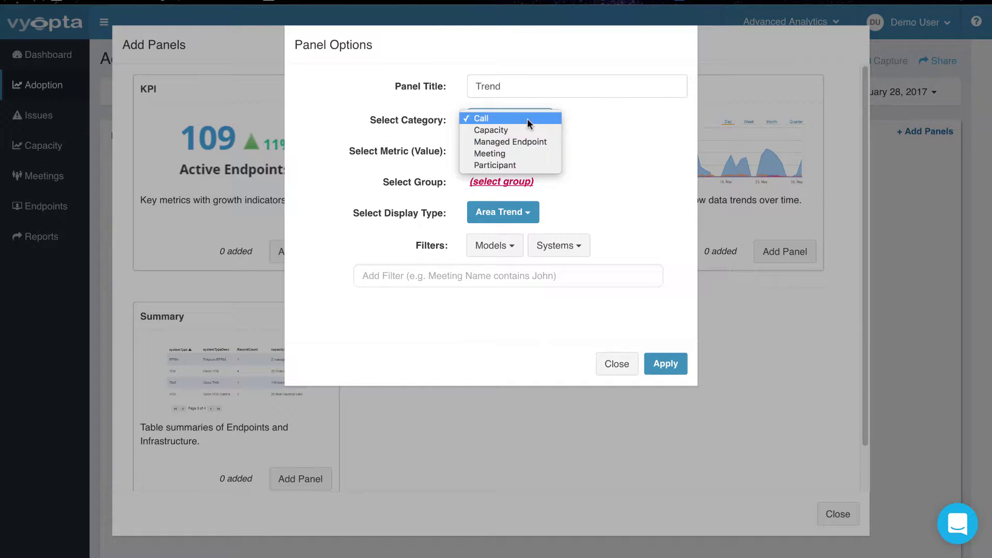
{"action": "left_click", "coordinate": [508, 165]}
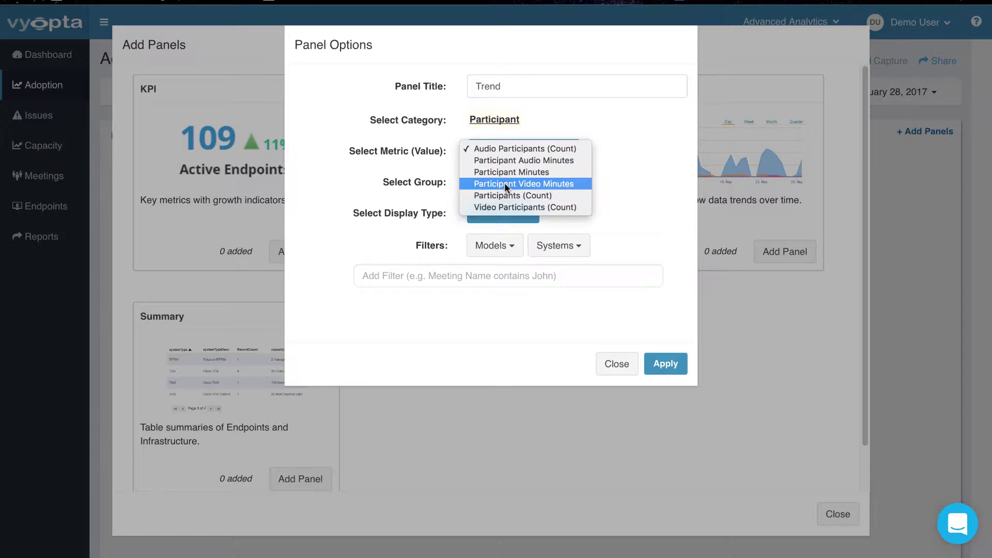
{"action": "left_click", "coordinate": [502, 207]}
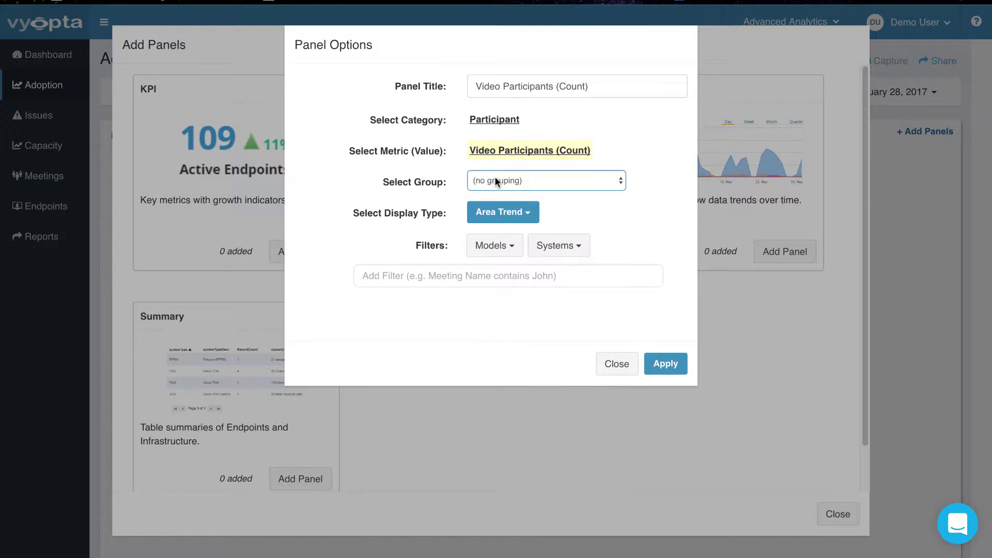
{"action": "left_click", "coordinate": [499, 183]}
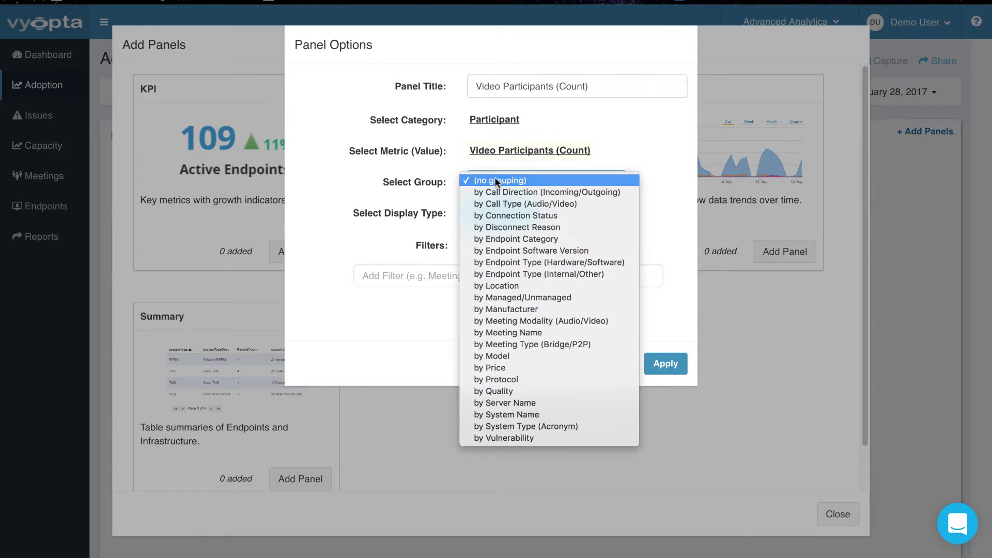
{"action": "left_click", "coordinate": [514, 426]}
{"action": "left_click", "coordinate": [663, 365]}
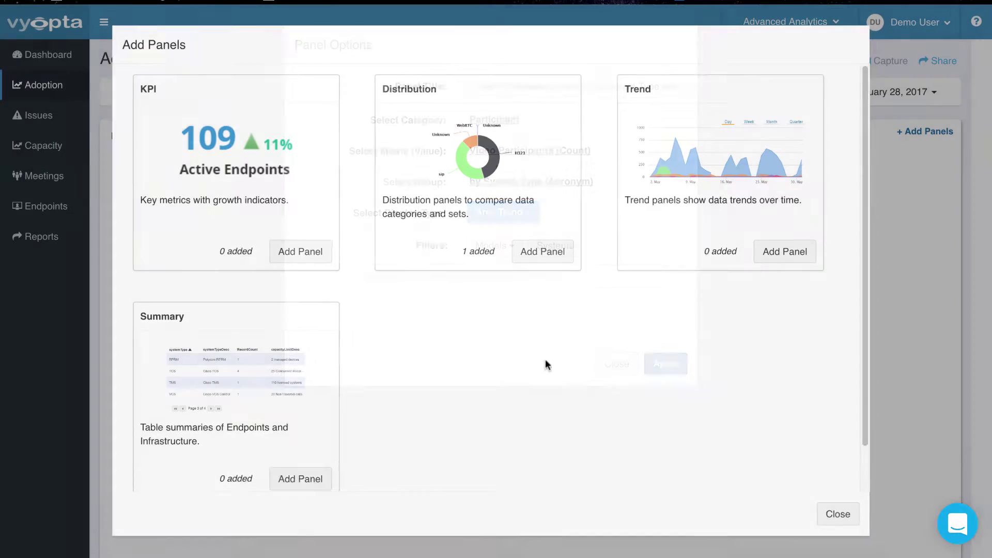
Place the pie beside the trend chart and retitle the trend 'Adoption by System'
{"action": "left_click", "coordinate": [833, 518]}
{"action": "scroll", "coordinate": [433, 305], "scroll_direction": "down", "scroll_amount": 1}
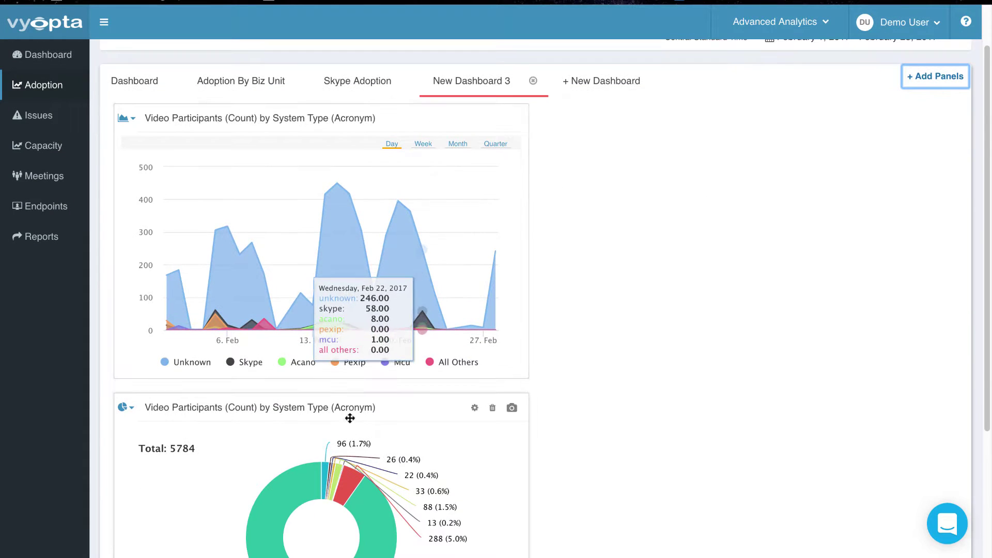
{"action": "left_click_drag", "start_coordinate": [425, 406], "coordinate": [816, 115]}
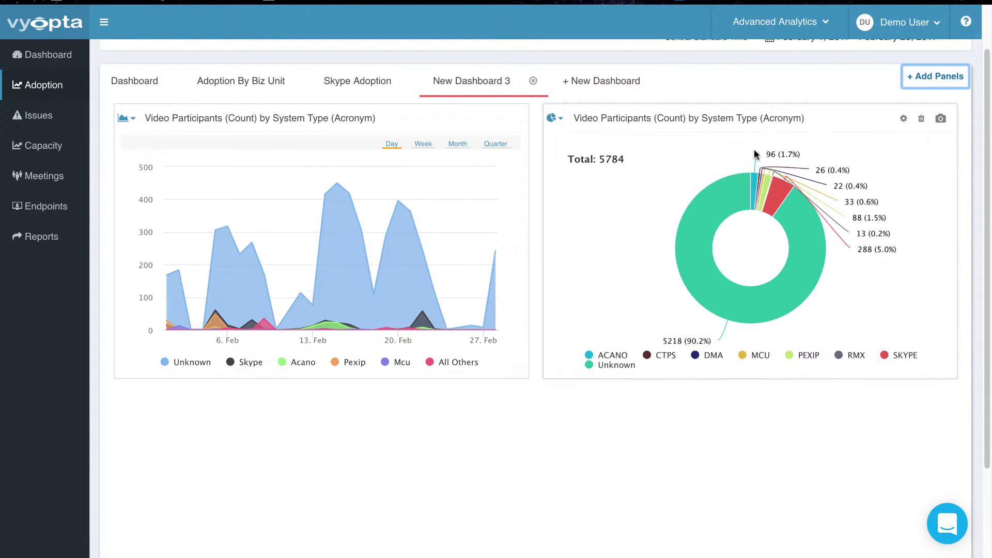
{"action": "left_click", "coordinate": [291, 116]}
{"action": "type", "text": "Adoption by System"}
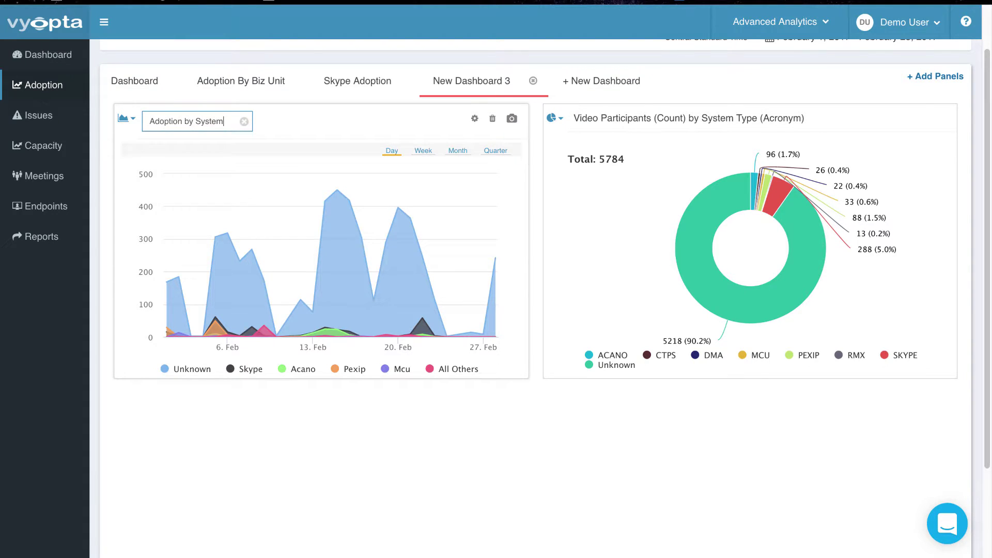
{"action": "key", "text": "Return"}
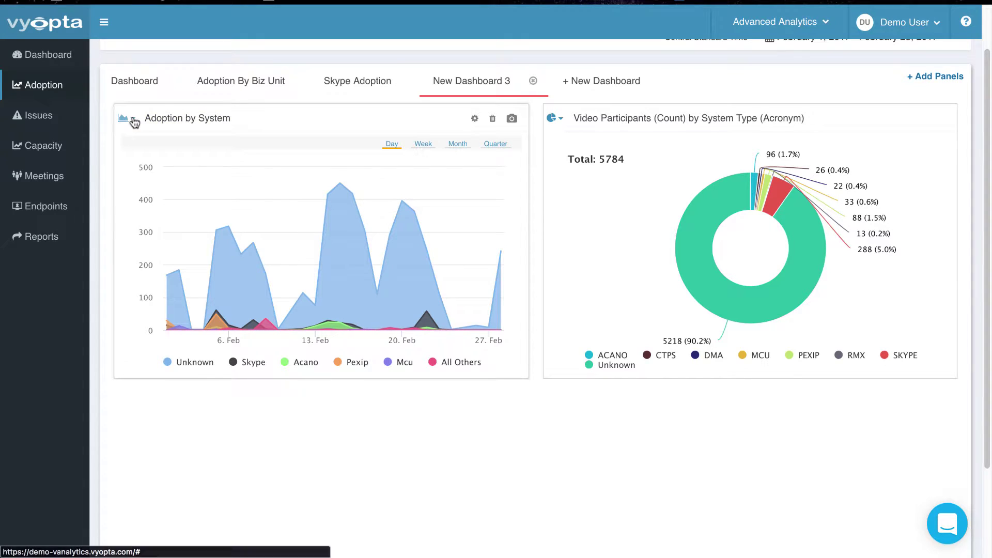
Make the trend a line chart and hide the Unknown slice from the pie
{"action": "left_click", "coordinate": [134, 122]}
{"action": "left_click", "coordinate": [138, 174]}
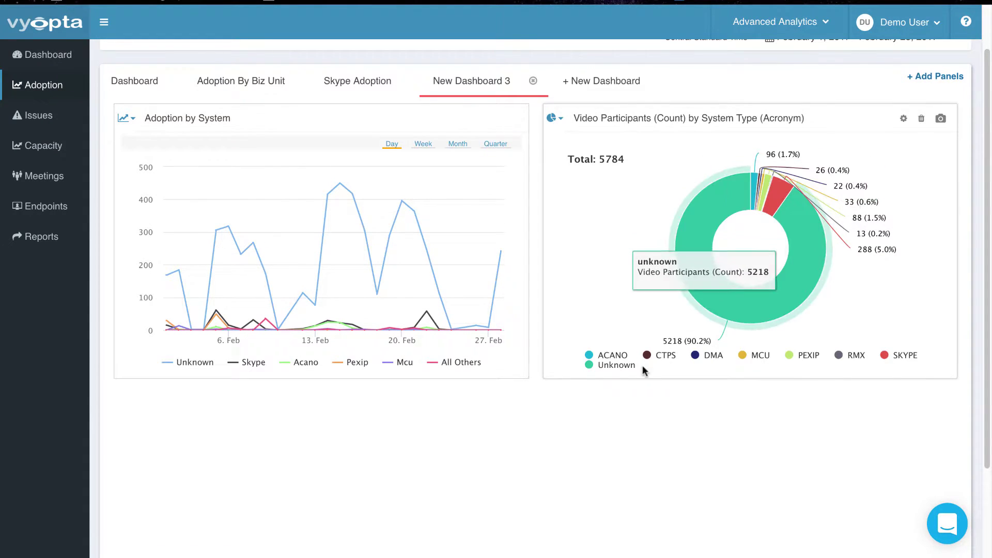
{"action": "left_click", "coordinate": [615, 365]}
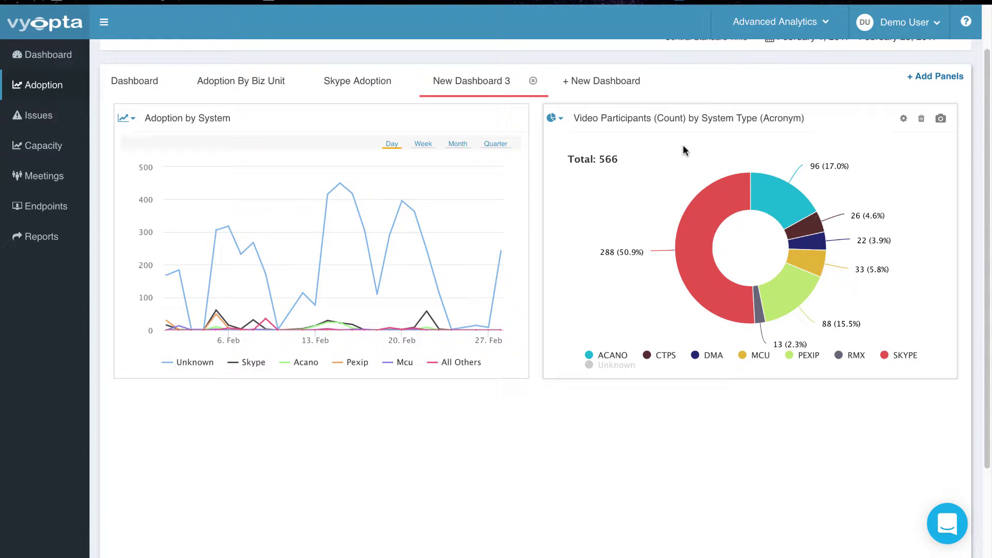
Give the pie a System Type (Acronym) 'does not contain unknown' filter
{"action": "left_click", "coordinate": [904, 119]}
{"action": "left_click", "coordinate": [412, 276]}
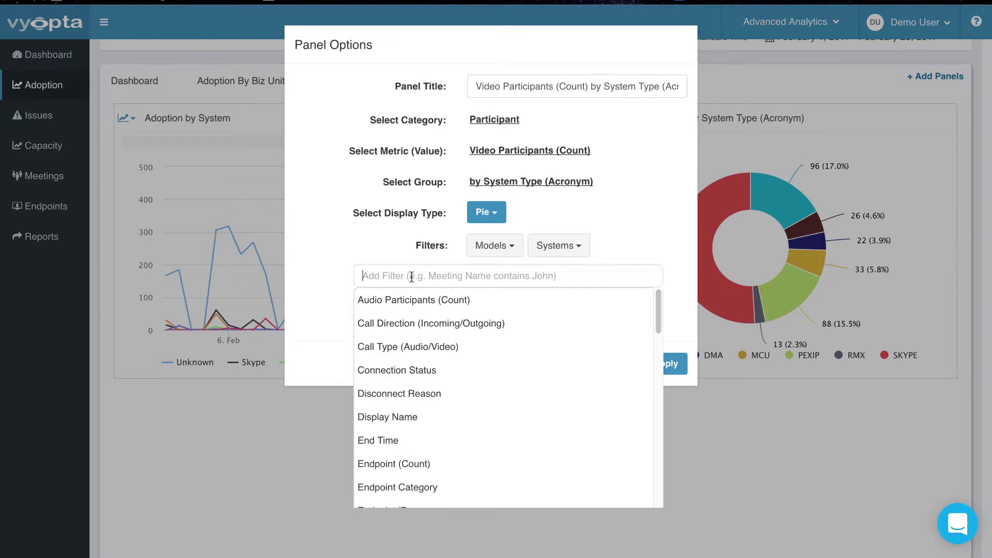
{"action": "scroll", "coordinate": [425, 313], "scroll_direction": "down", "scroll_amount": 1}
{"action": "scroll", "coordinate": [423, 312], "scroll_direction": "down", "scroll_amount": 5}
{"action": "scroll", "coordinate": [456, 378], "scroll_direction": "down", "scroll_amount": 5}
{"action": "scroll", "coordinate": [430, 448], "scroll_direction": "down", "scroll_amount": 1}
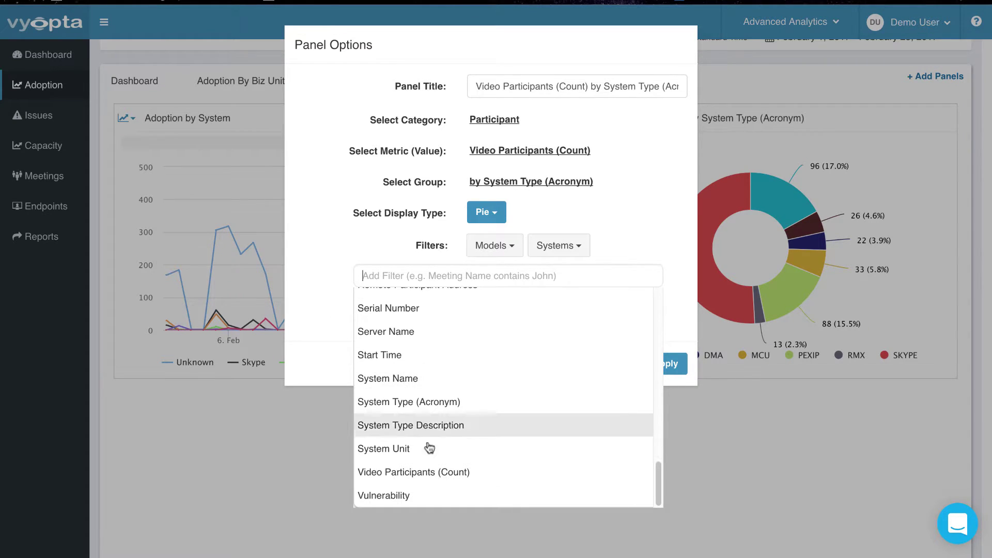
{"action": "left_click", "coordinate": [438, 403]}
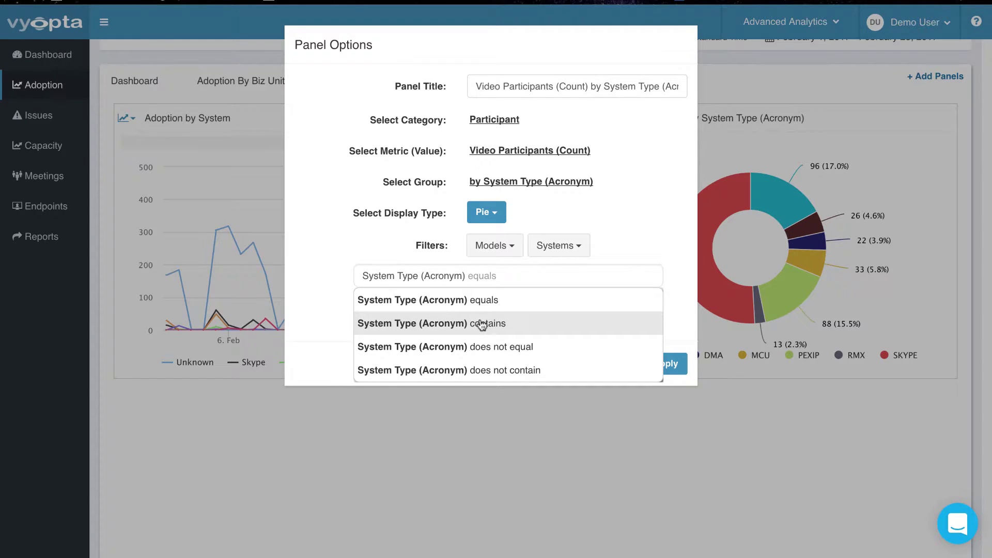
{"action": "left_click", "coordinate": [481, 370]}
{"action": "type", "text": "does not contain unknown"}
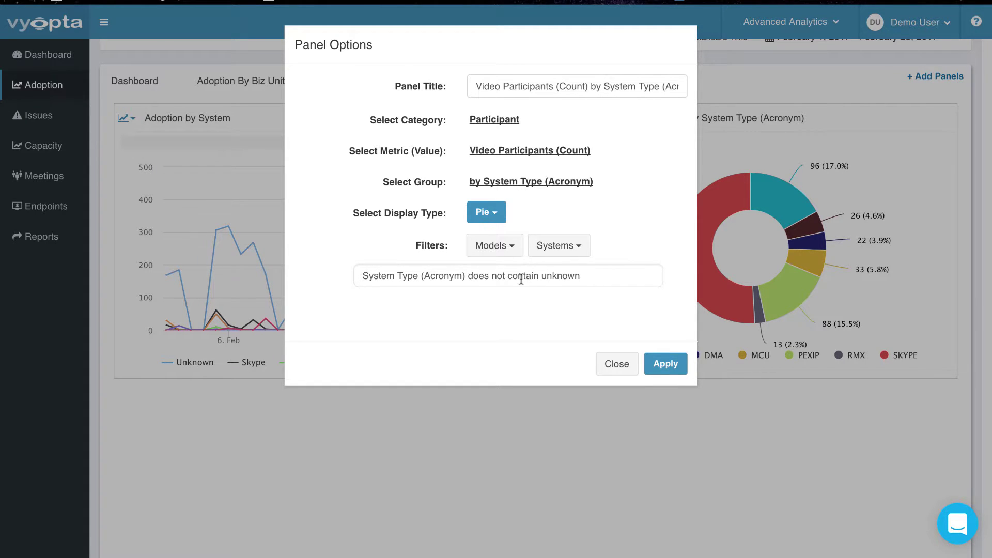
{"action": "left_click", "coordinate": [664, 365]}
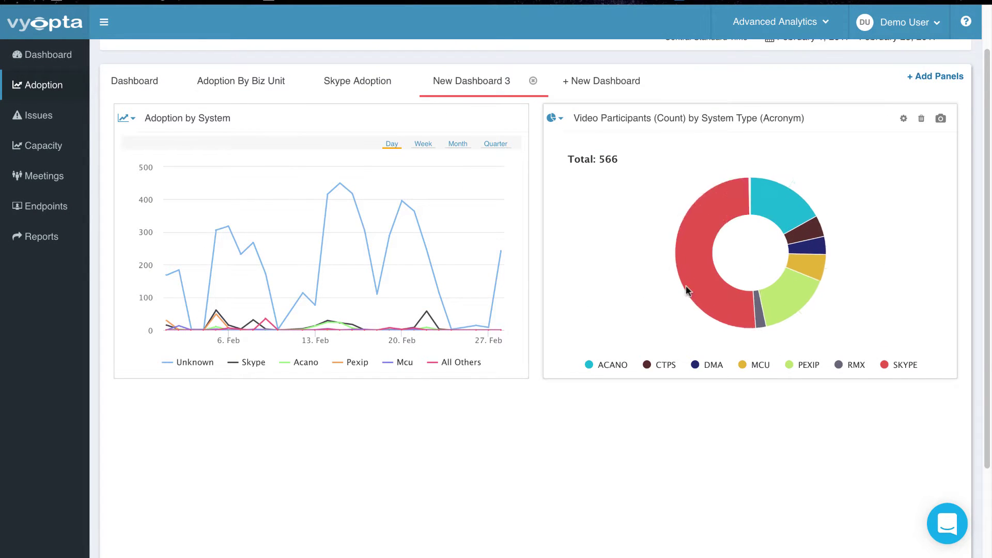
{"action": "mouse_move", "coordinate": [780, 204]}
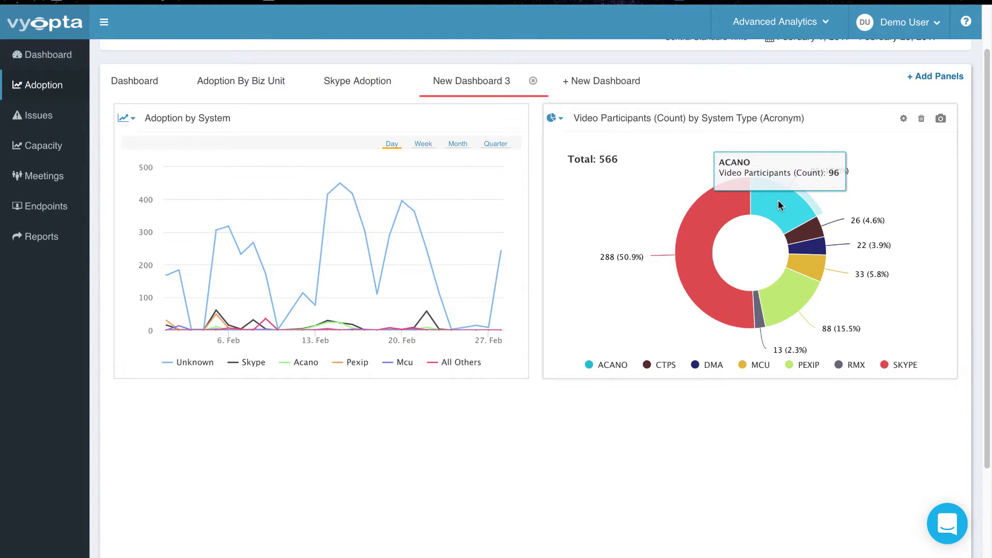
Give Adoption by System a System Type (Acronym) 'does not contain unknown' filter
{"action": "left_click", "coordinate": [489, 119]}
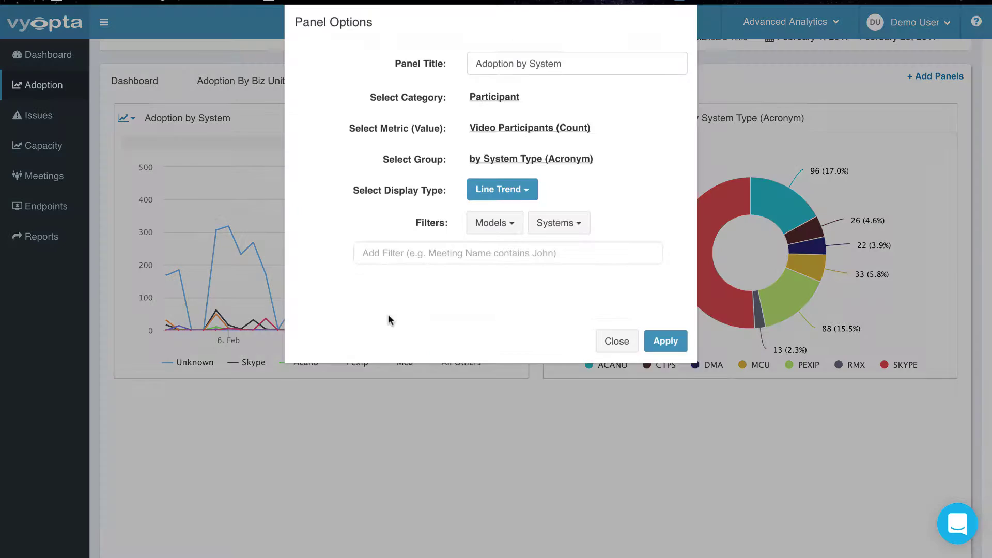
{"action": "left_click", "coordinate": [481, 277]}
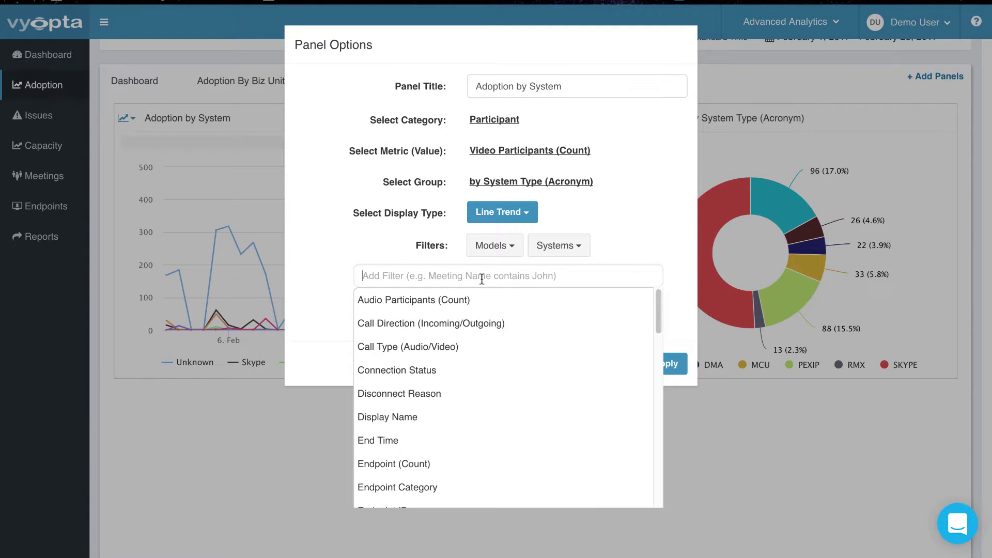
{"action": "type", "text": "Sy"}
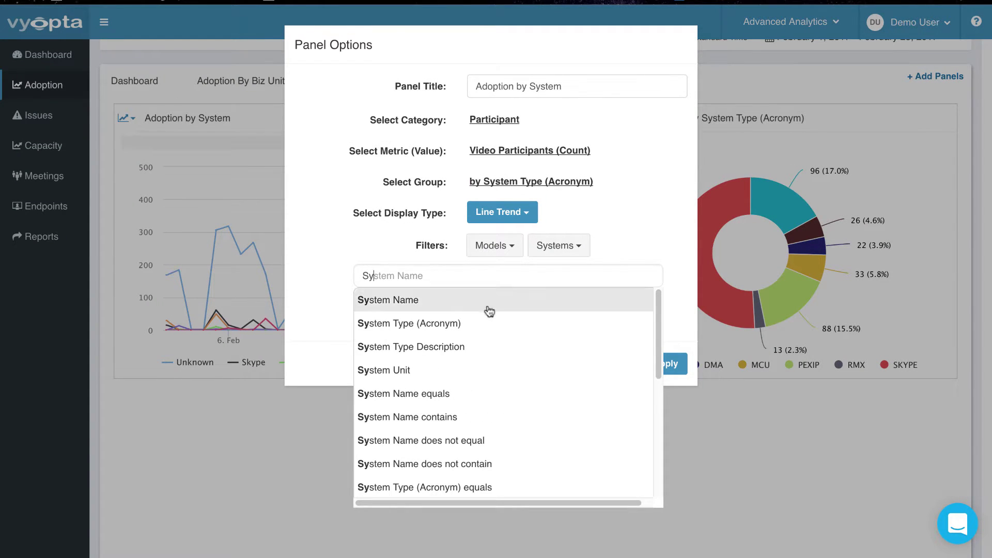
{"action": "left_click", "coordinate": [473, 318]}
{"action": "left_click", "coordinate": [493, 371]}
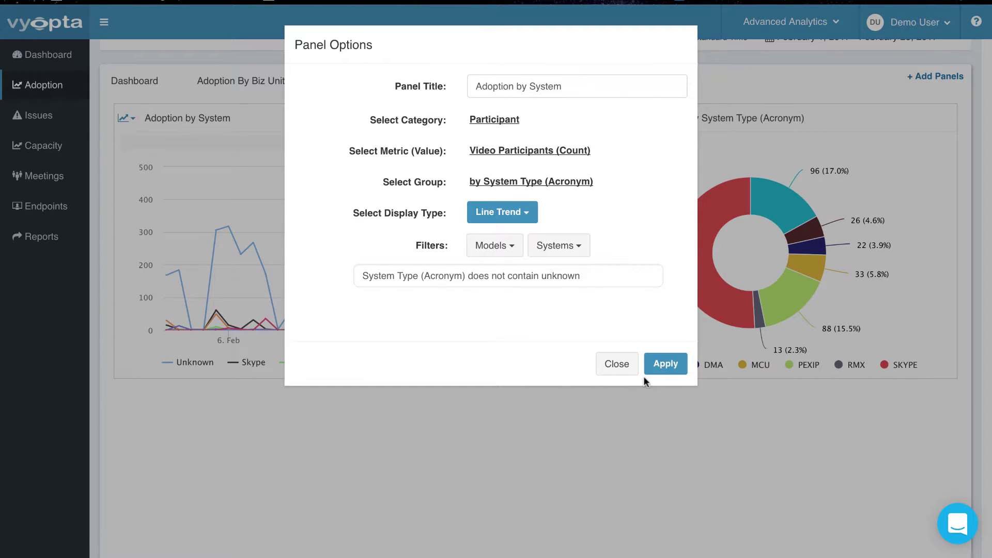
{"action": "key", "text": "Return"}
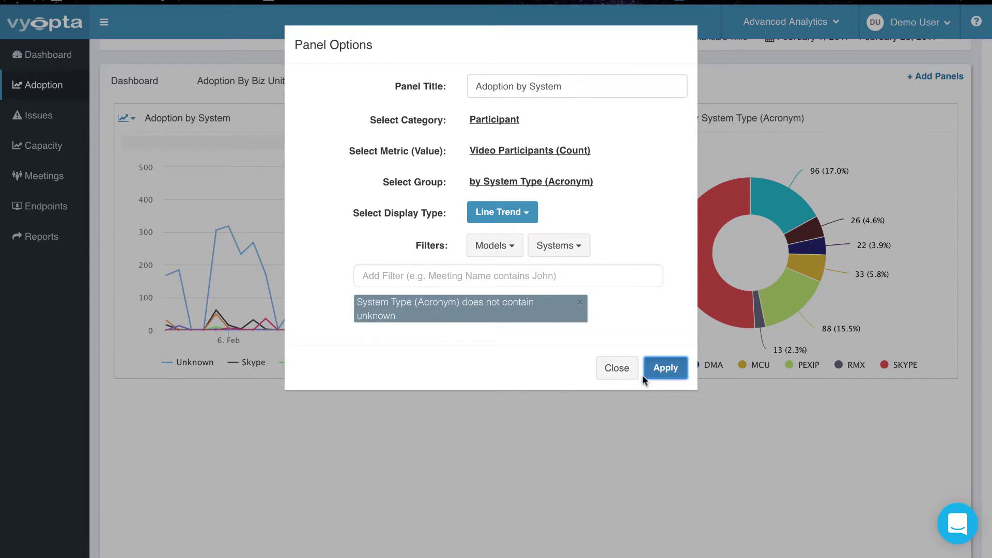
{"action": "left_click", "coordinate": [643, 374]}
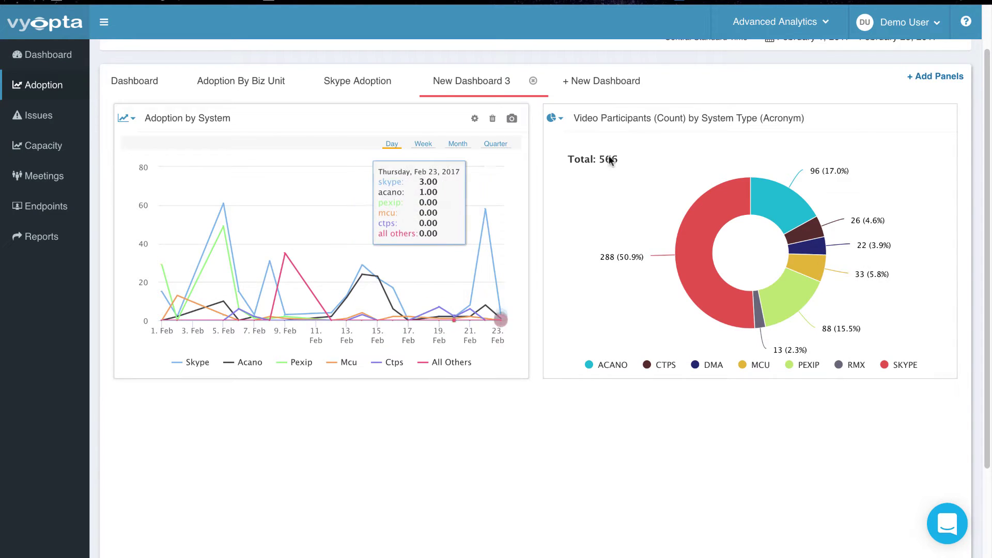
{"action": "scroll", "coordinate": [435, 205], "scroll_direction": "up", "scroll_amount": 2}
{"action": "left_click", "coordinate": [423, 199]}
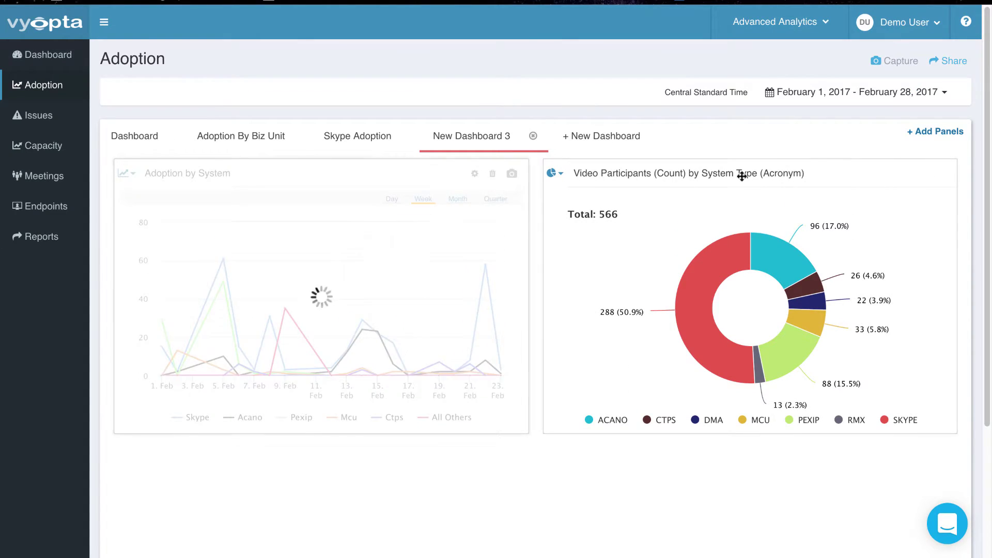
{"action": "left_click", "coordinate": [894, 96]}
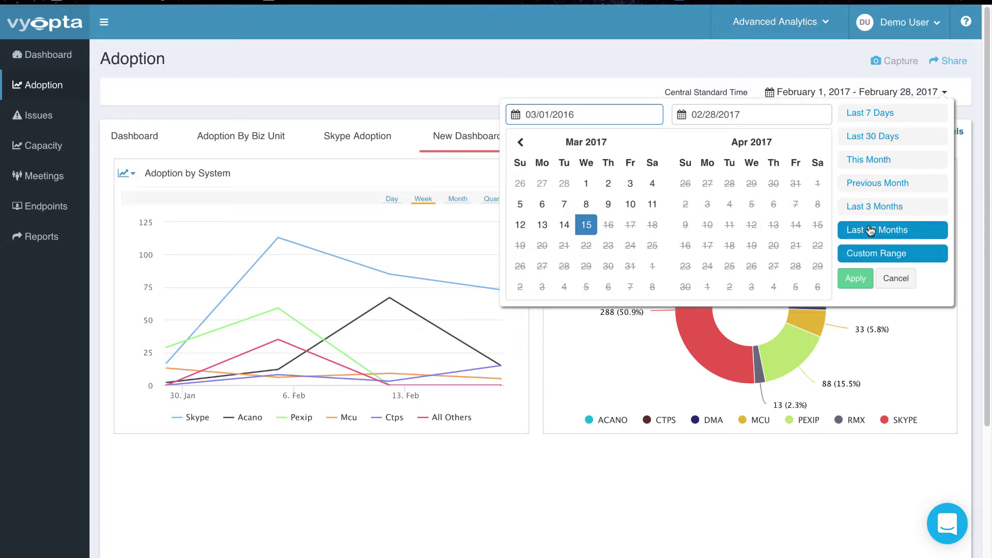
{"action": "left_click", "coordinate": [870, 209]}
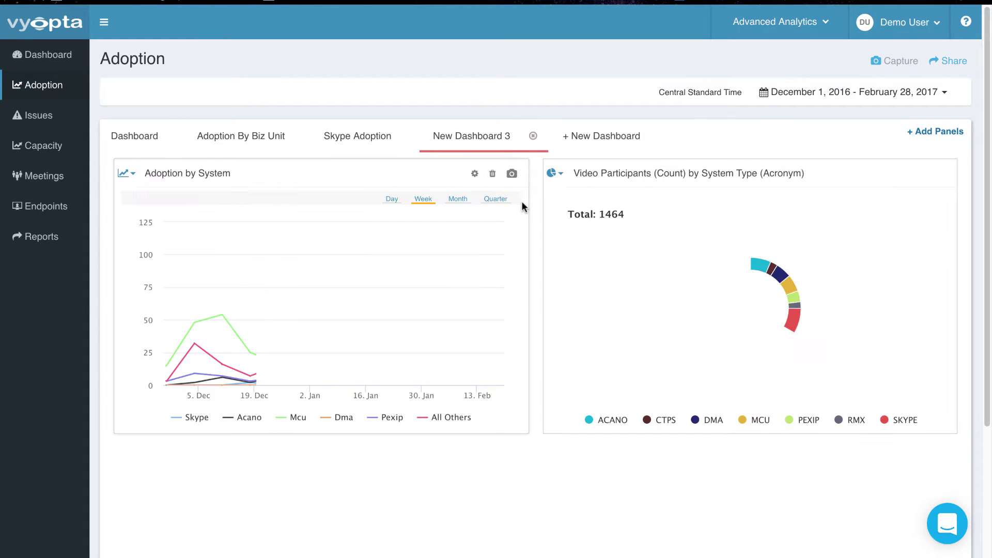
{"action": "left_click", "coordinate": [456, 199]}
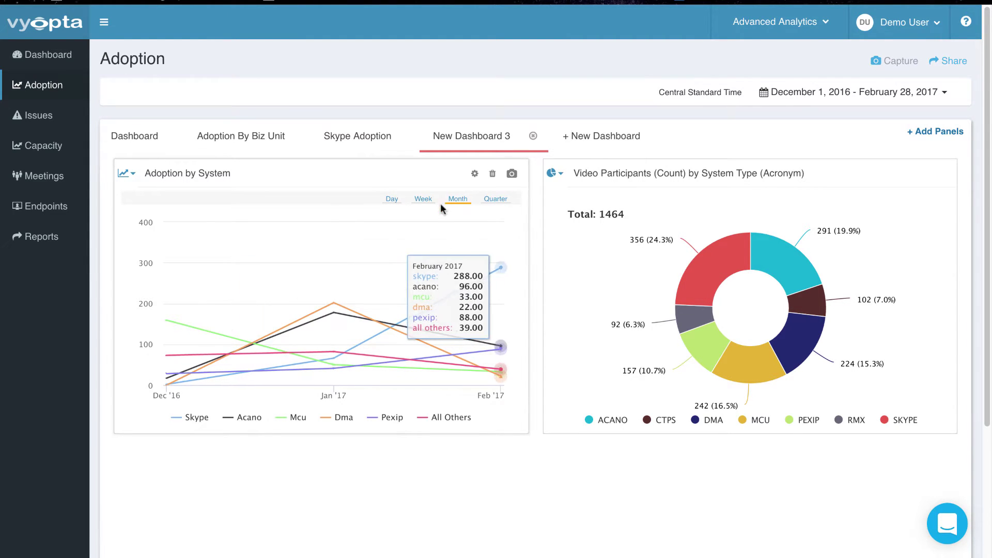
{"action": "left_click", "coordinate": [424, 200]}
{"action": "mouse_move", "coordinate": [362, 295]}
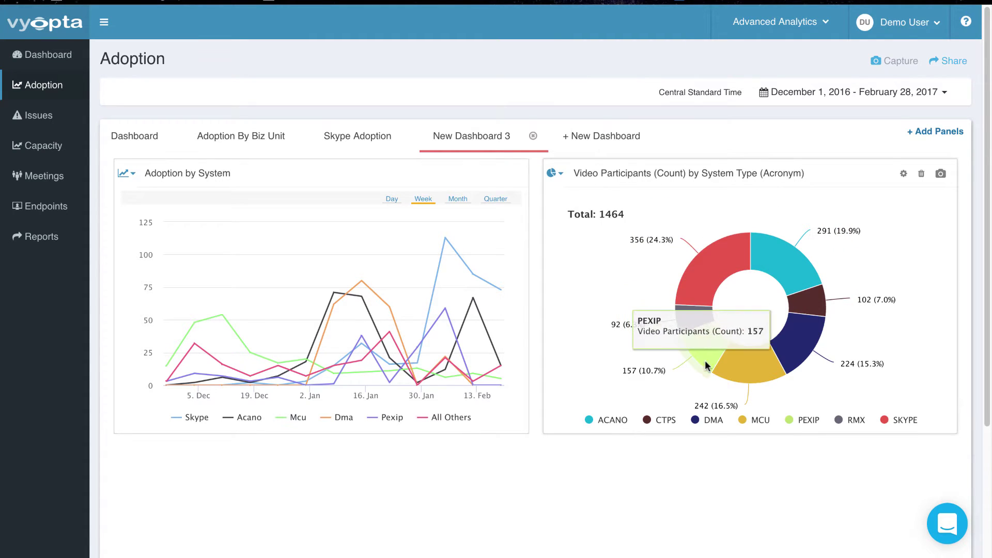
{"action": "left_click", "coordinate": [775, 256]}
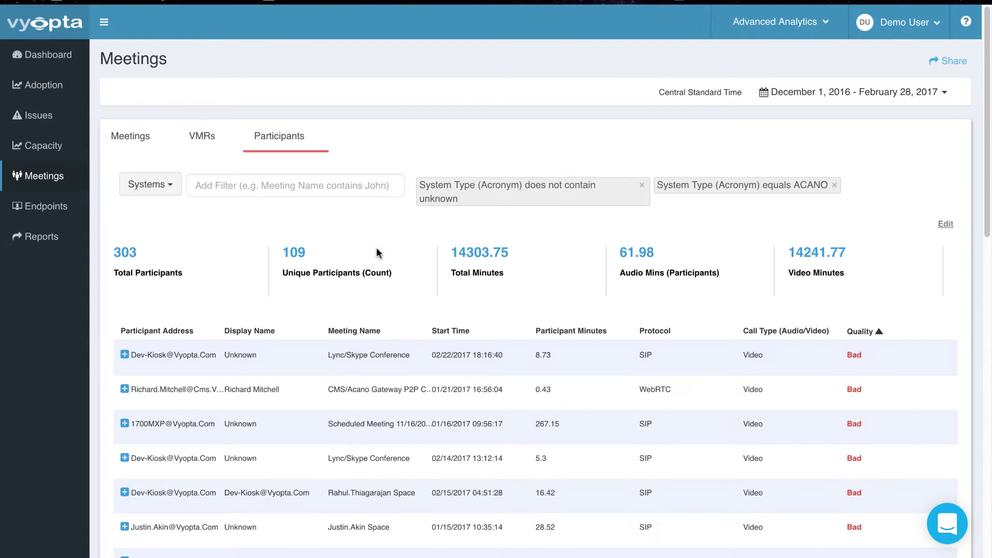
{"action": "scroll", "coordinate": [224, 325], "scroll_direction": "down", "scroll_amount": 1}
{"action": "scroll", "coordinate": [224, 325], "scroll_direction": "down", "scroll_amount": 1}
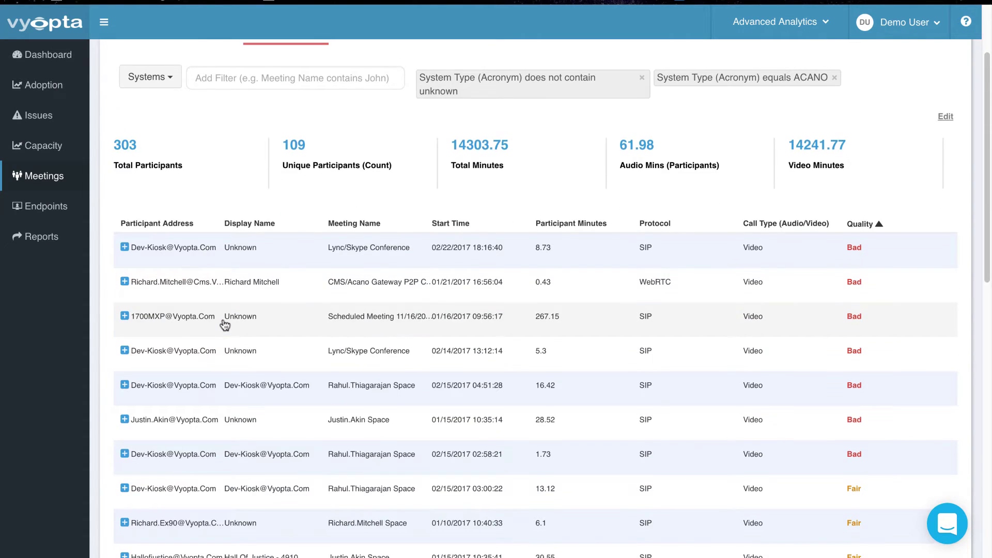
{"action": "scroll", "coordinate": [221, 325], "scroll_direction": "up", "scroll_amount": 2}
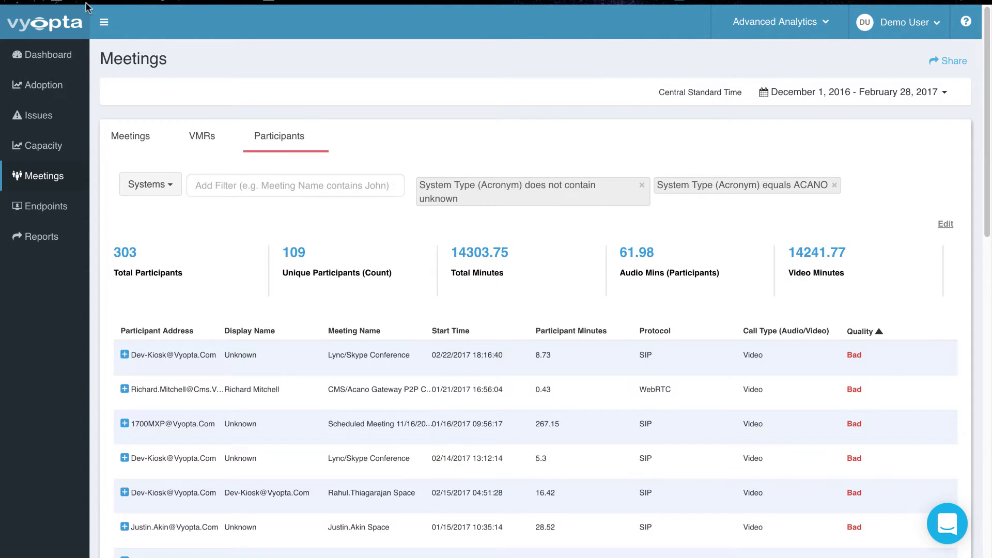
{"action": "left_click", "coordinate": [44, 84]}
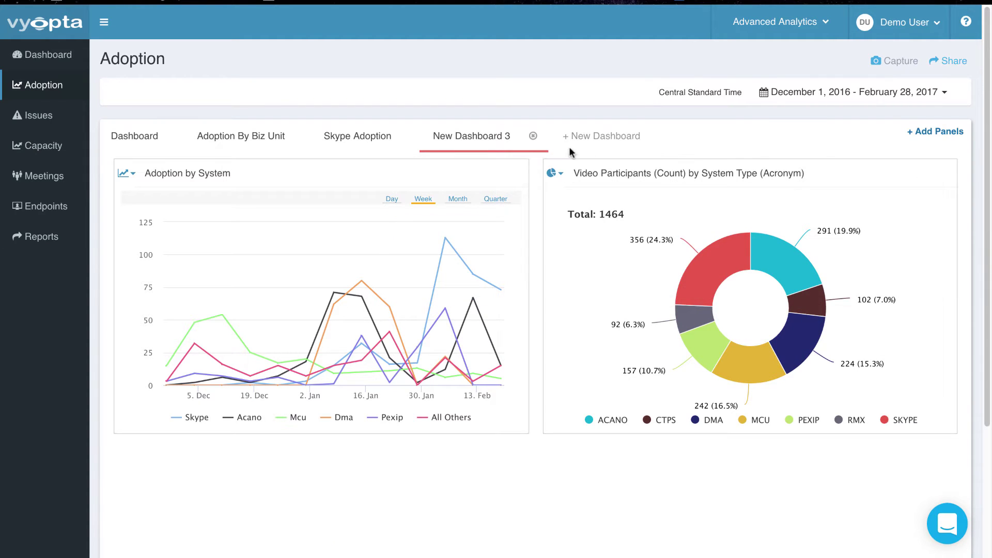
Set up a Trend panel: Participant category, Video Participants (Count), grouped by System Type (Acronym)
{"action": "left_click", "coordinate": [935, 132]}
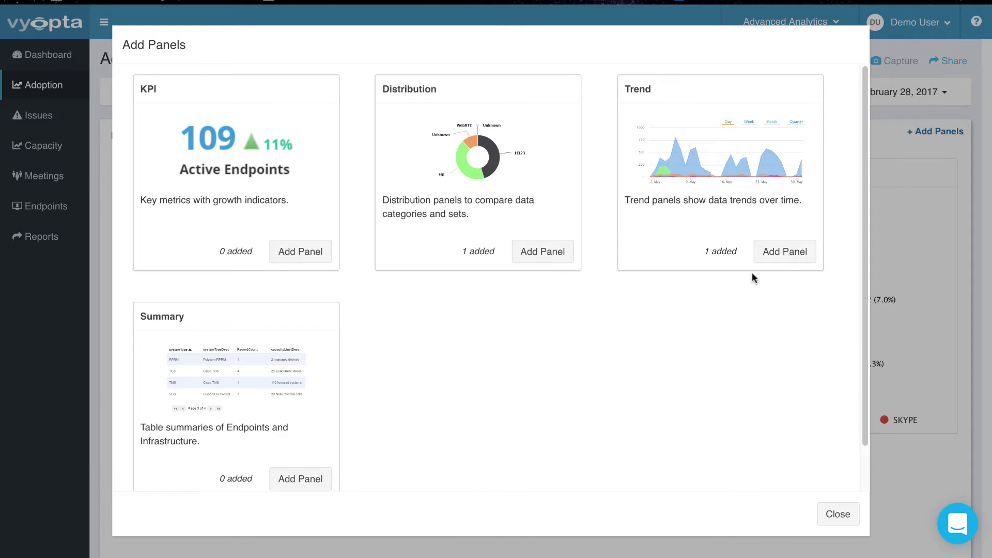
{"action": "left_click", "coordinate": [781, 260]}
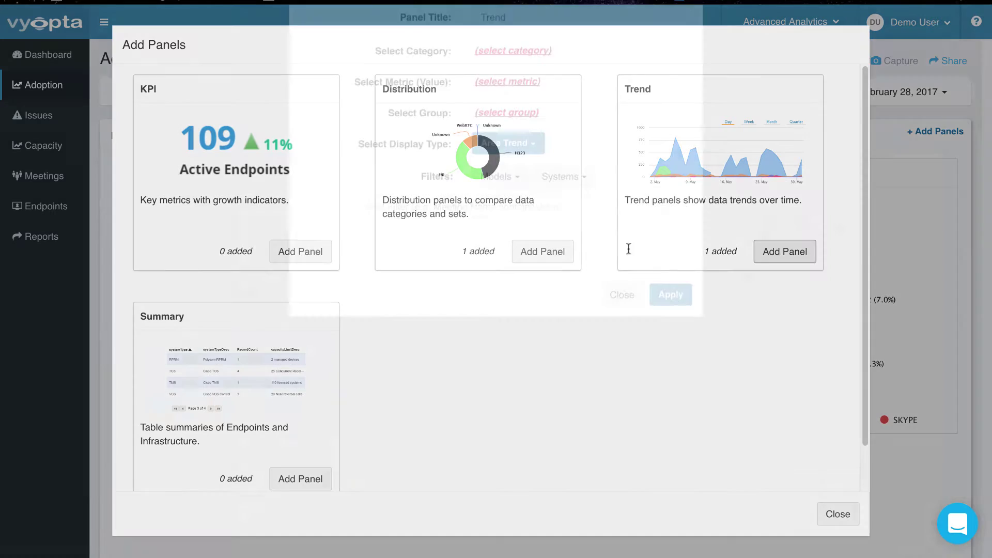
{"action": "left_click", "coordinate": [511, 118]}
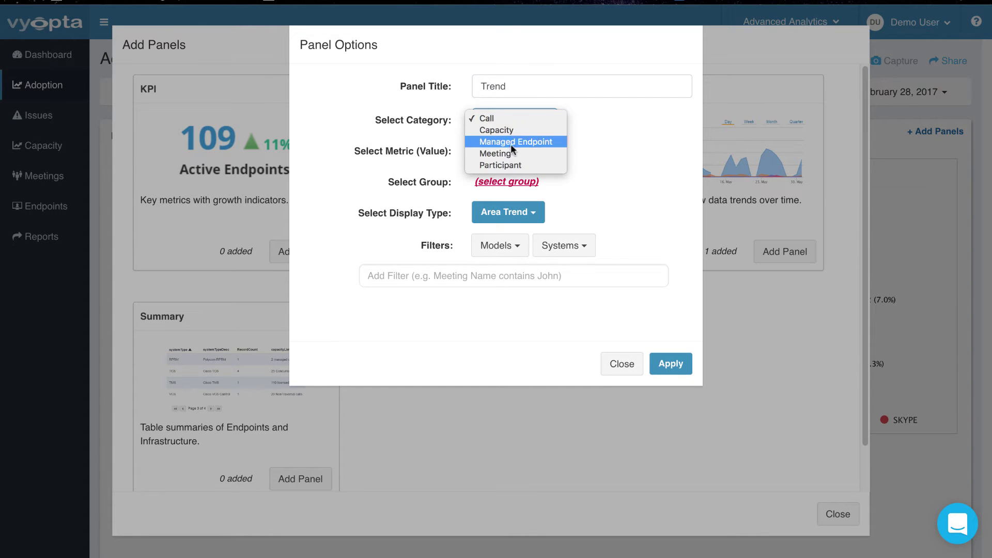
{"action": "left_click", "coordinate": [511, 159]}
{"action": "left_click", "coordinate": [501, 148]}
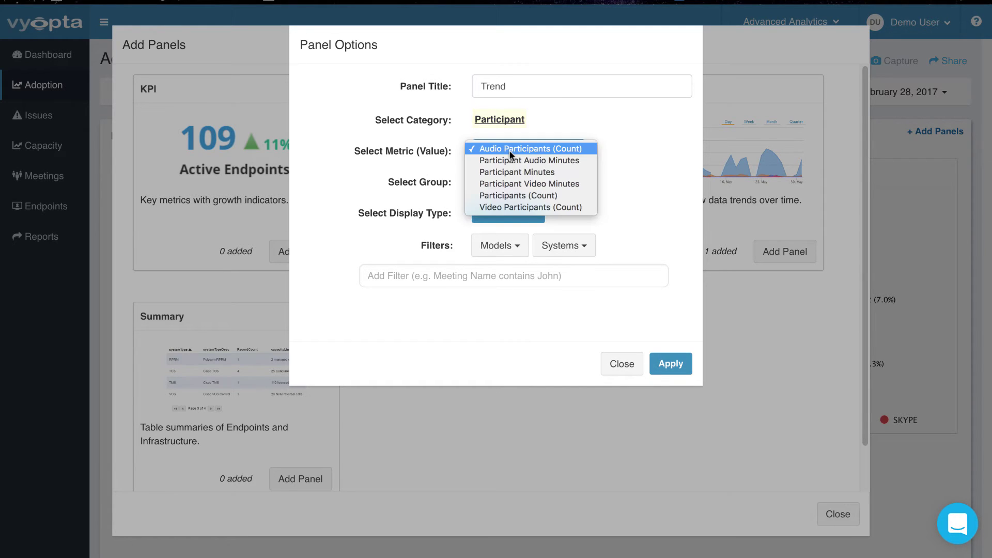
{"action": "left_click", "coordinate": [505, 195]}
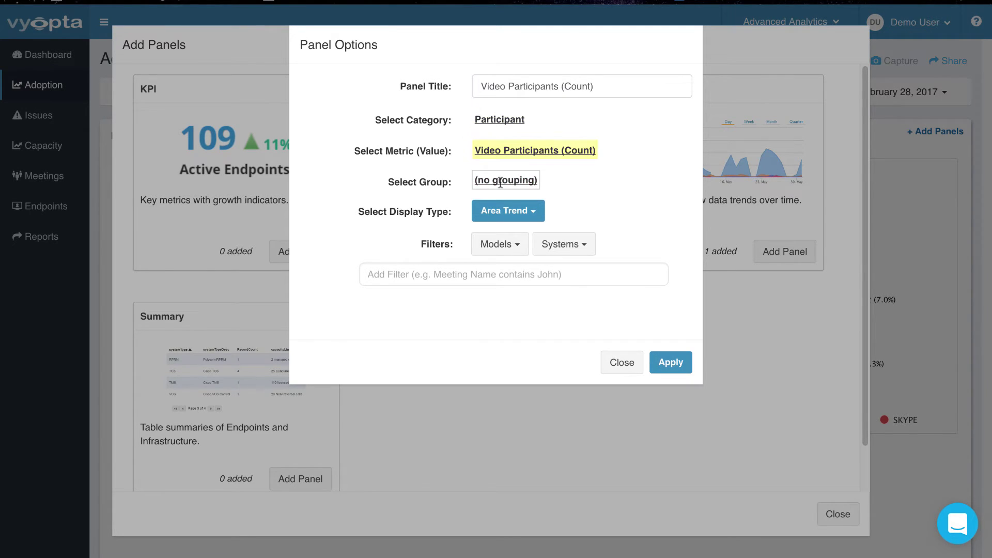
{"action": "left_click", "coordinate": [500, 181]}
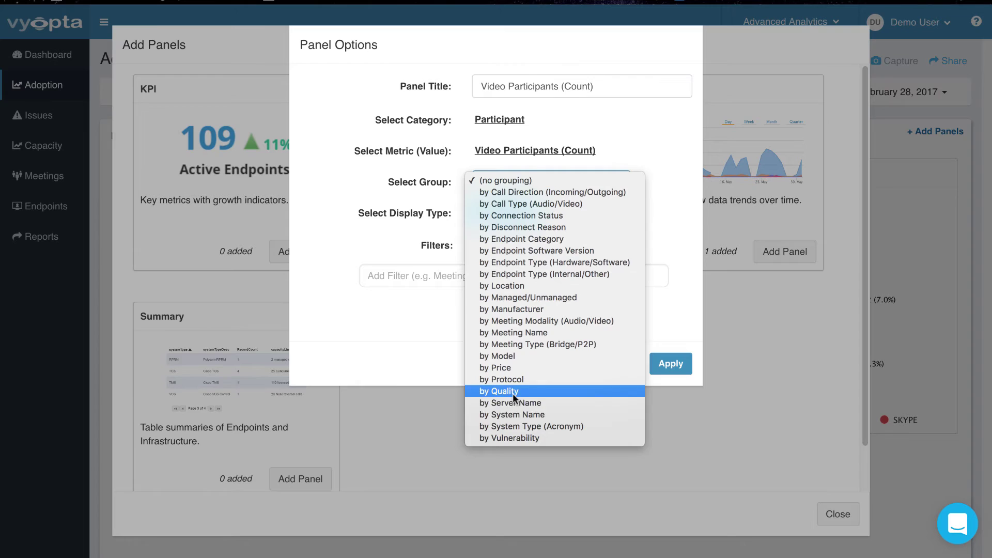
{"action": "left_click", "coordinate": [513, 426]}
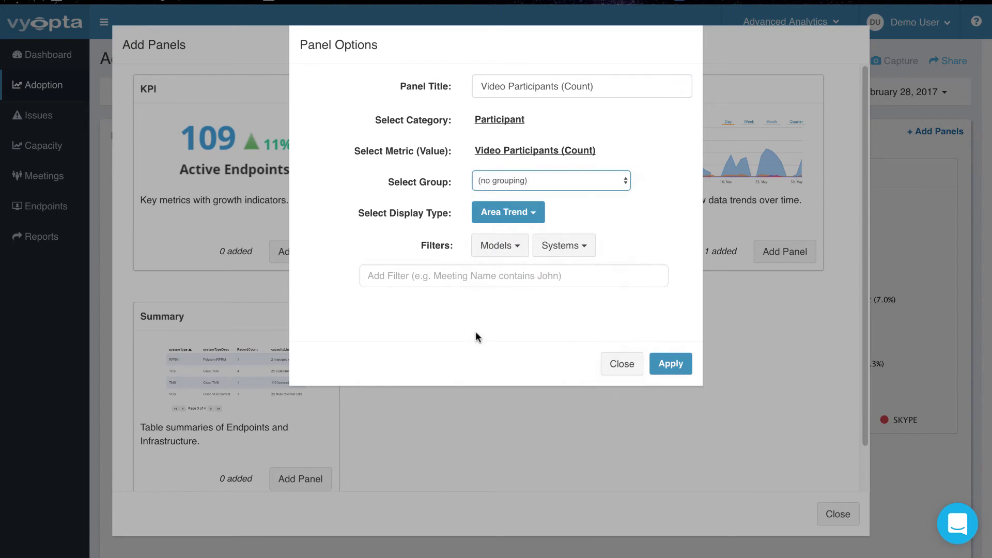
Filter the trend panel to Quality equals bad and add it to the dashboard
{"action": "left_click", "coordinate": [429, 275]}
{"action": "scroll", "coordinate": [377, 389], "scroll_direction": "down", "scroll_amount": 3}
{"action": "scroll", "coordinate": [379, 387], "scroll_direction": "down", "scroll_amount": 3}
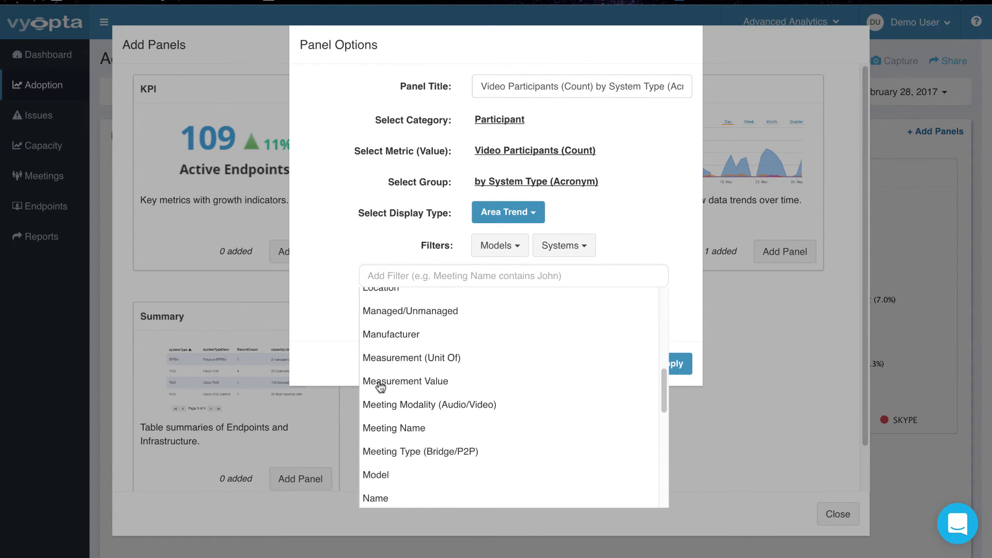
{"action": "scroll", "coordinate": [380, 388], "scroll_direction": "down", "scroll_amount": 3}
{"action": "left_click", "coordinate": [388, 486]}
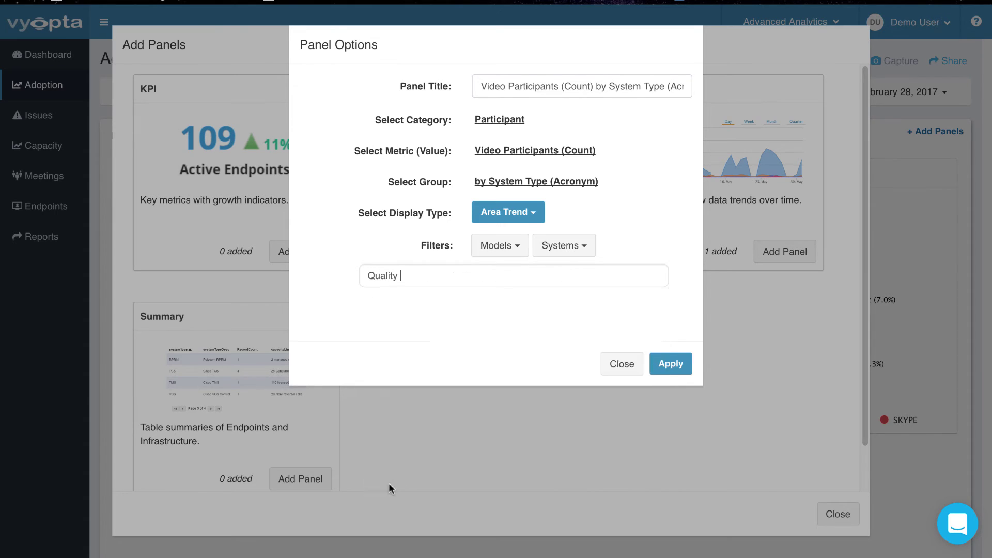
{"action": "left_click", "coordinate": [464, 304]}
{"action": "left_click", "coordinate": [672, 363]}
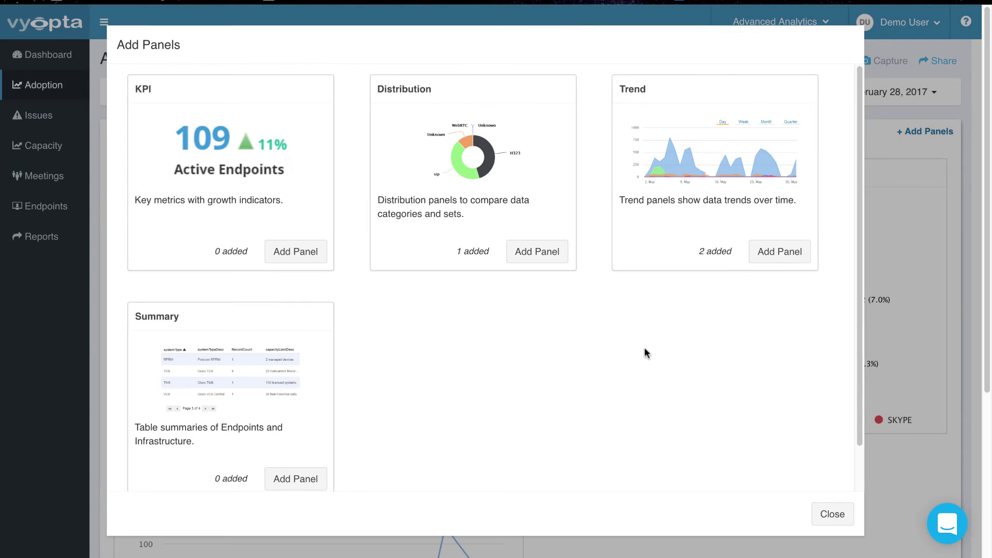
Close the panel catalogue and set the new area trend to weekly intervals
{"action": "left_click", "coordinate": [831, 516]}
{"action": "scroll", "coordinate": [362, 247], "scroll_direction": "down", "scroll_amount": 2}
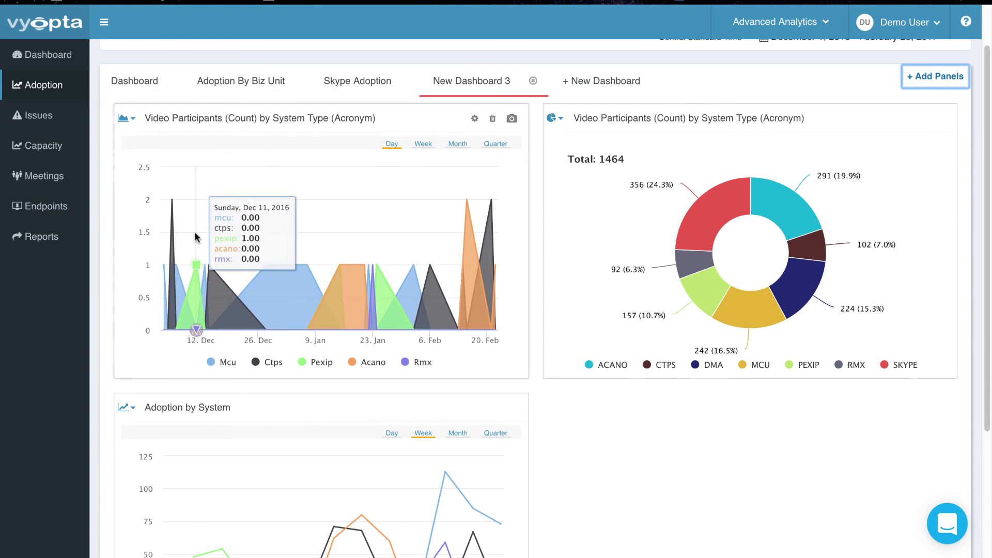
{"action": "left_click", "coordinate": [422, 145]}
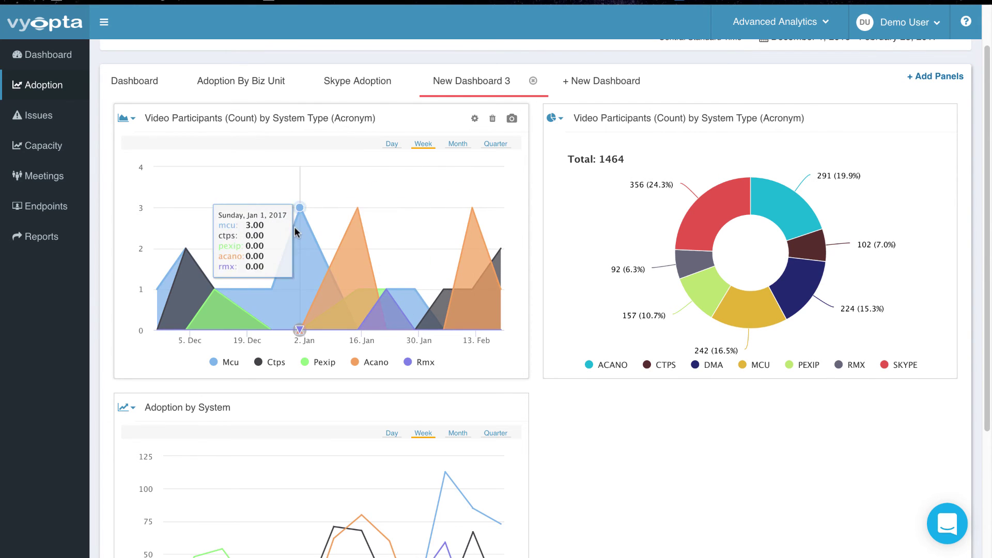
{"action": "scroll", "coordinate": [299, 225], "scroll_direction": "down", "scroll_amount": 1}
{"action": "scroll", "coordinate": [448, 228], "scroll_direction": "up", "scroll_amount": 2}
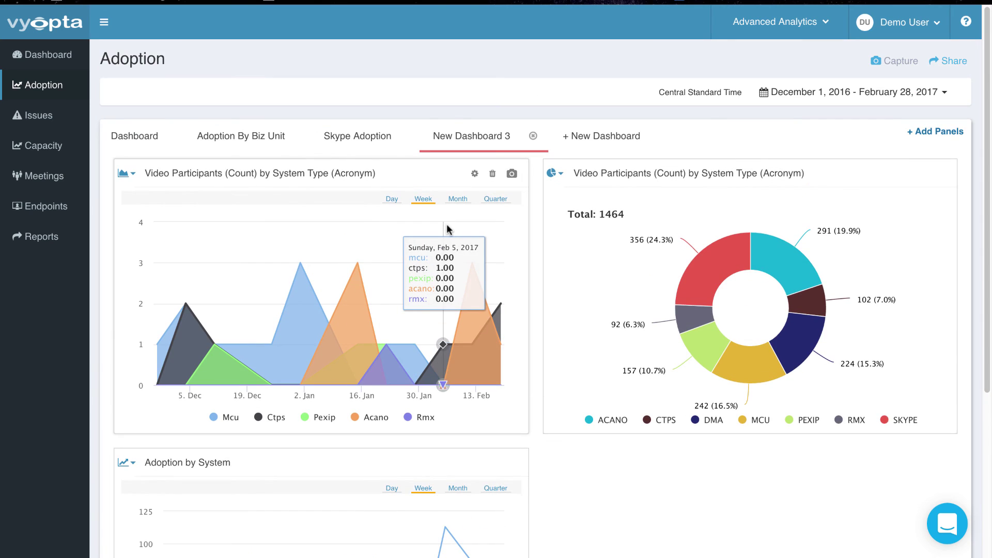